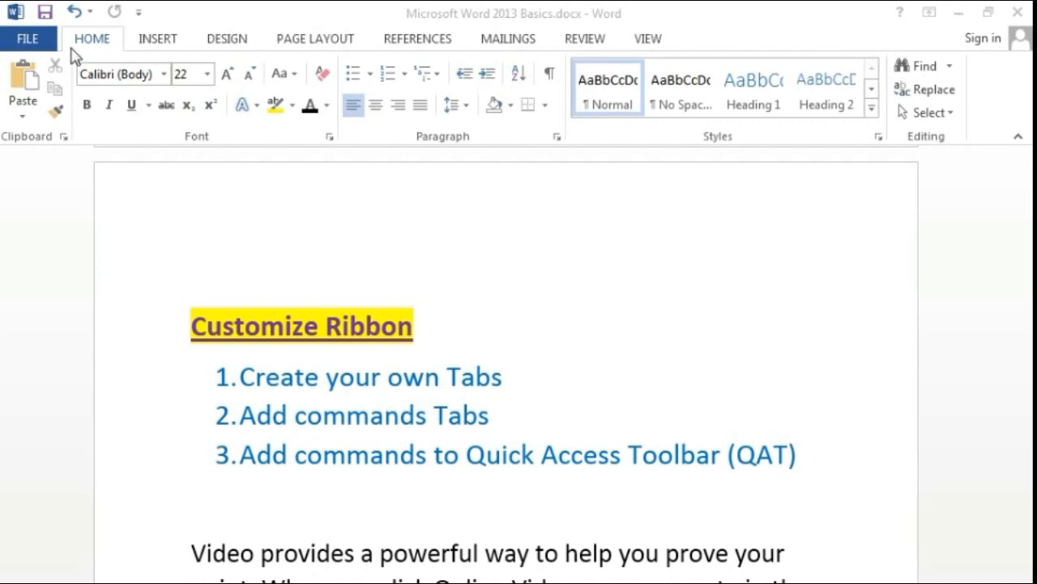
Step: Review the commands offered on each ribbon tab, from Home through View
left_click(99, 40)
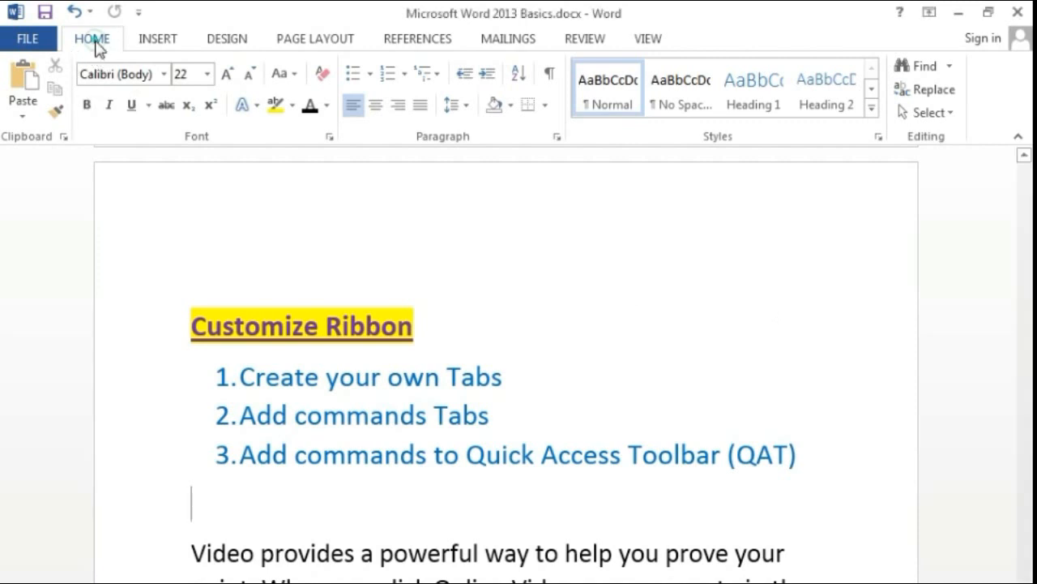
left_click(147, 39)
left_click(231, 39)
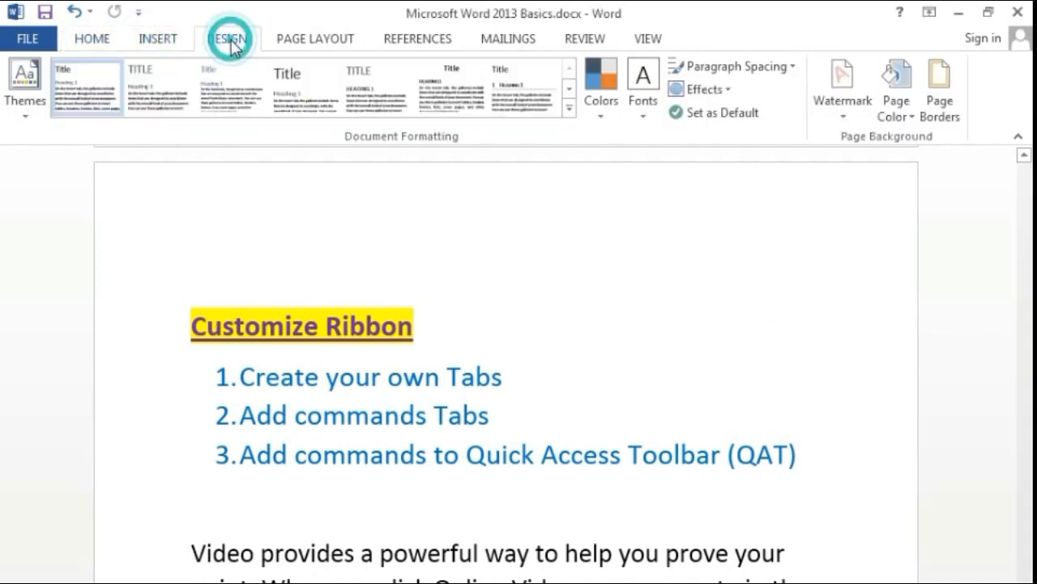
left_click(297, 42)
left_click(101, 42)
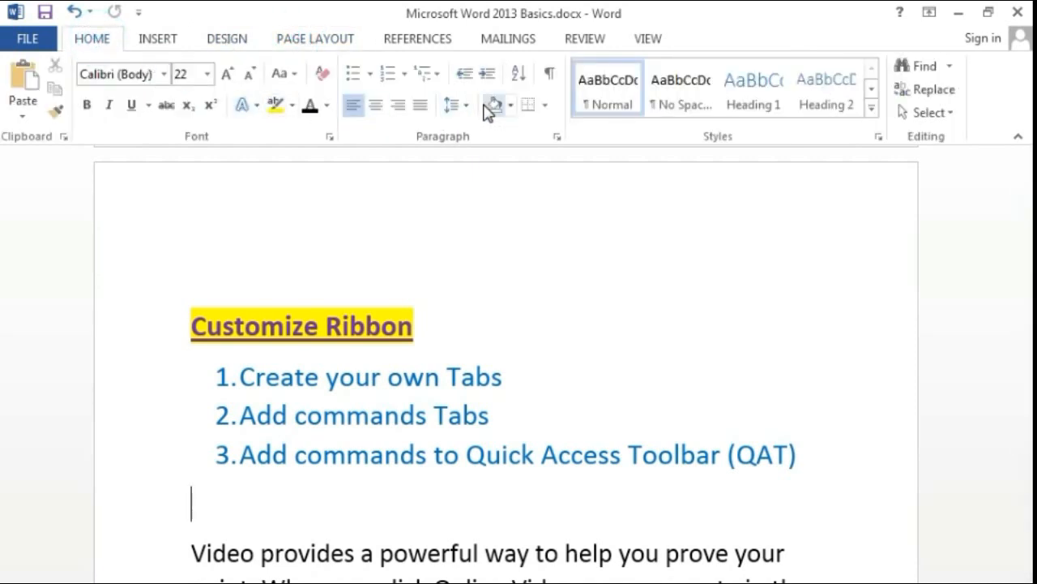
left_click(157, 39)
left_click(221, 40)
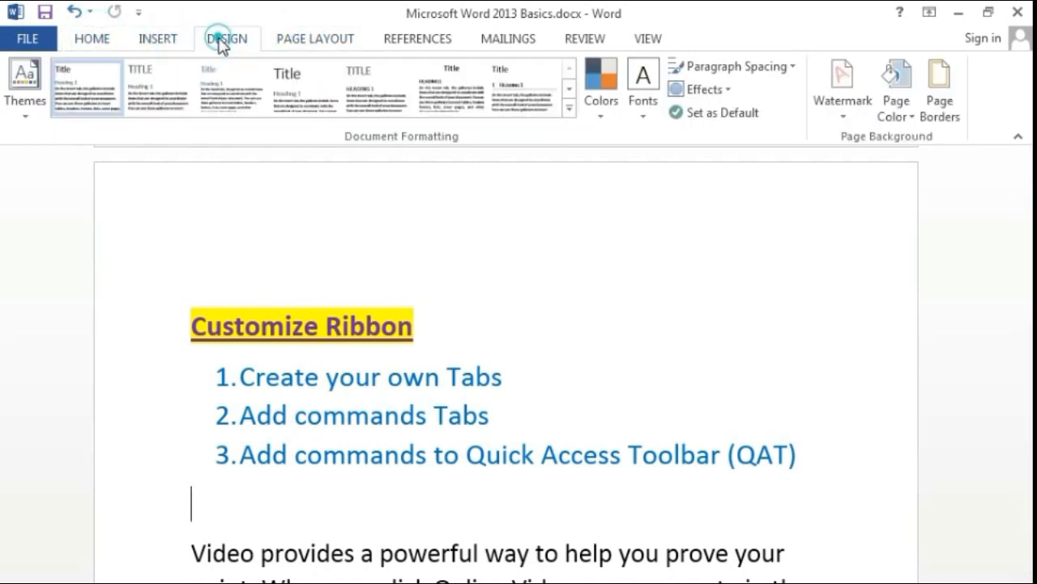
left_click(102, 39)
left_click(164, 40)
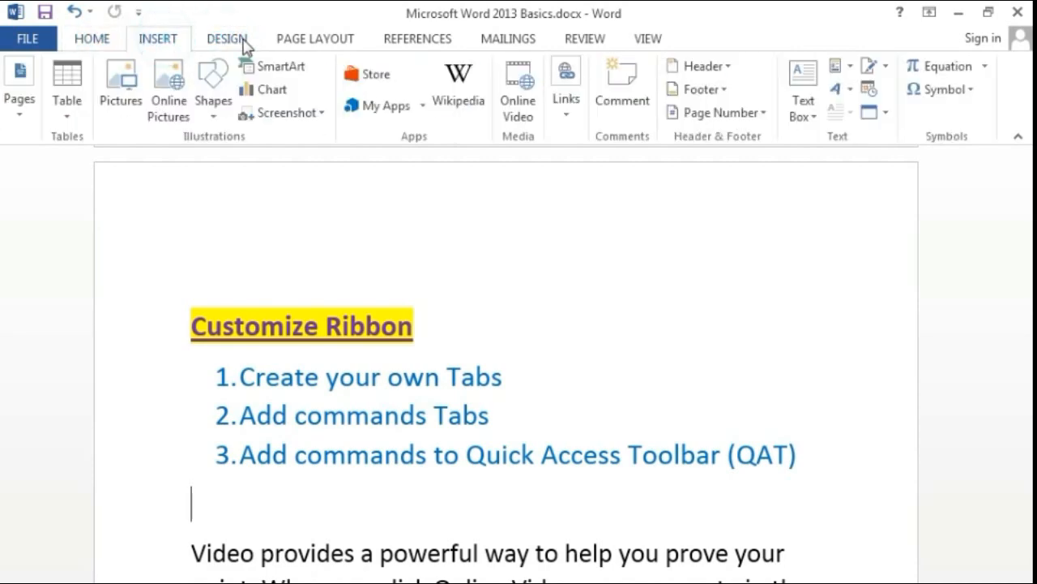
left_click(227, 40)
left_click(292, 41)
left_click(396, 40)
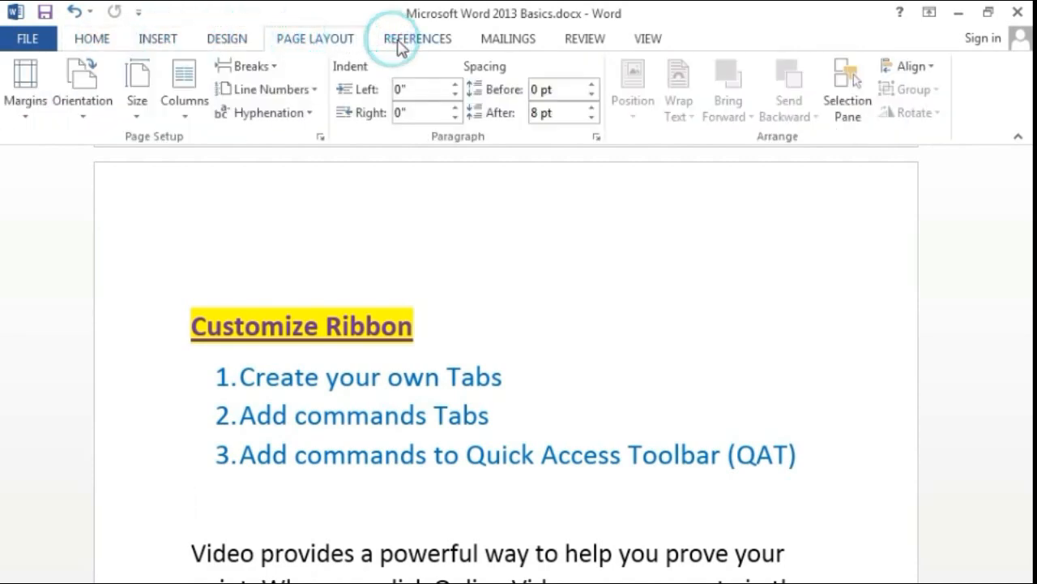
left_click(486, 43)
left_click(579, 40)
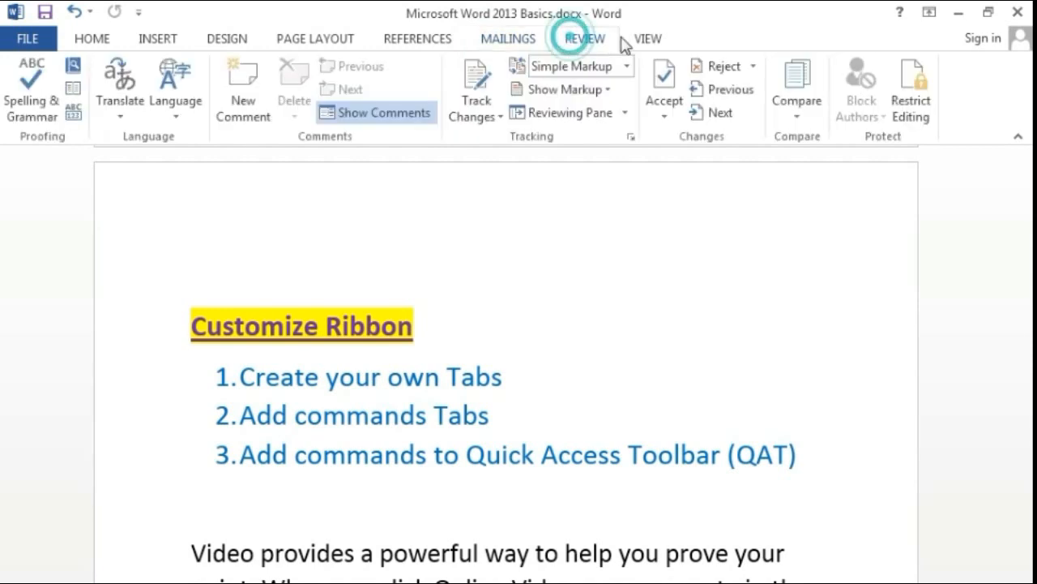
left_click(649, 41)
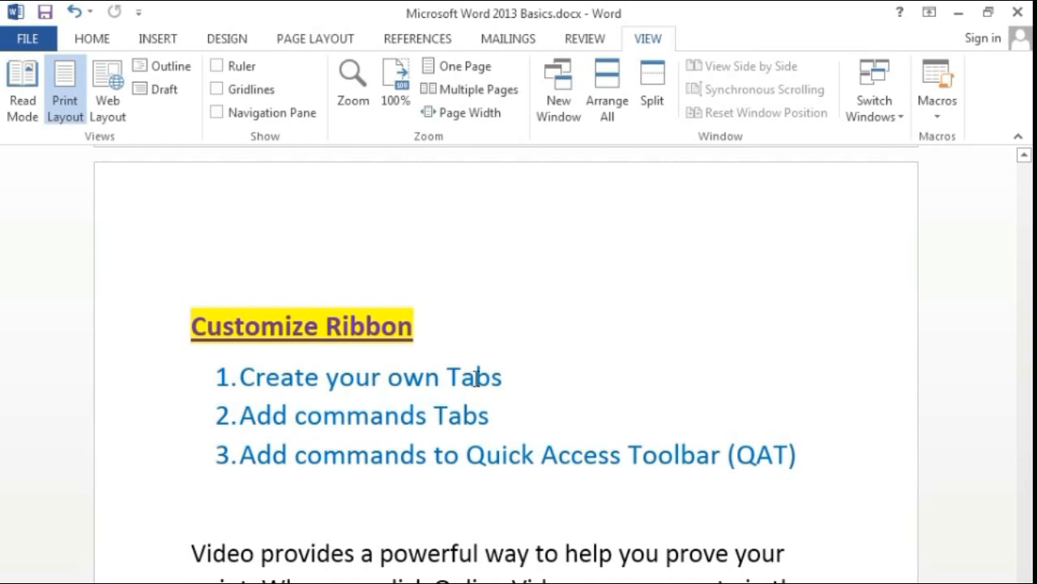
left_click(91, 38)
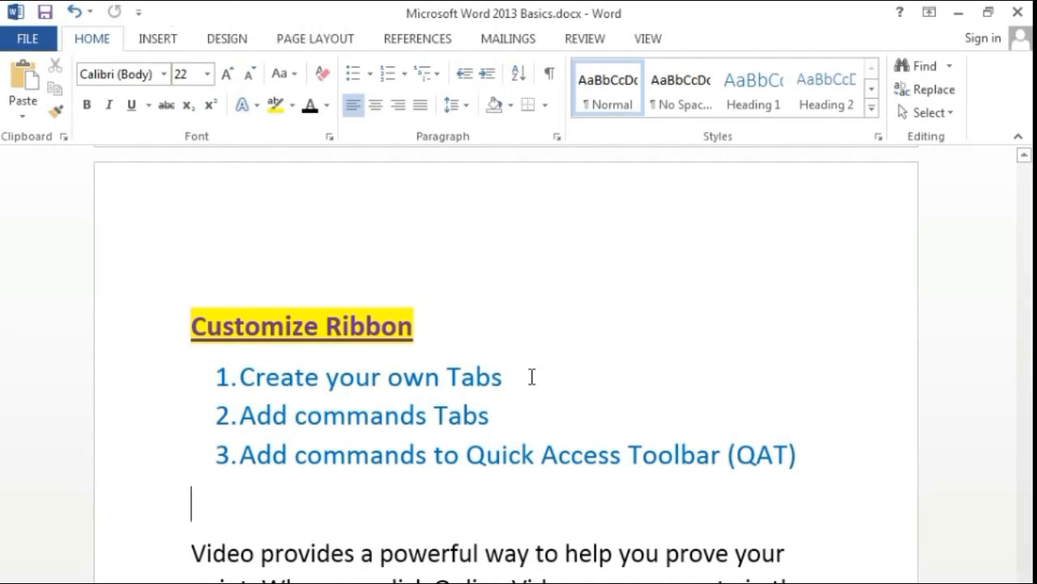
left_click(241, 373)
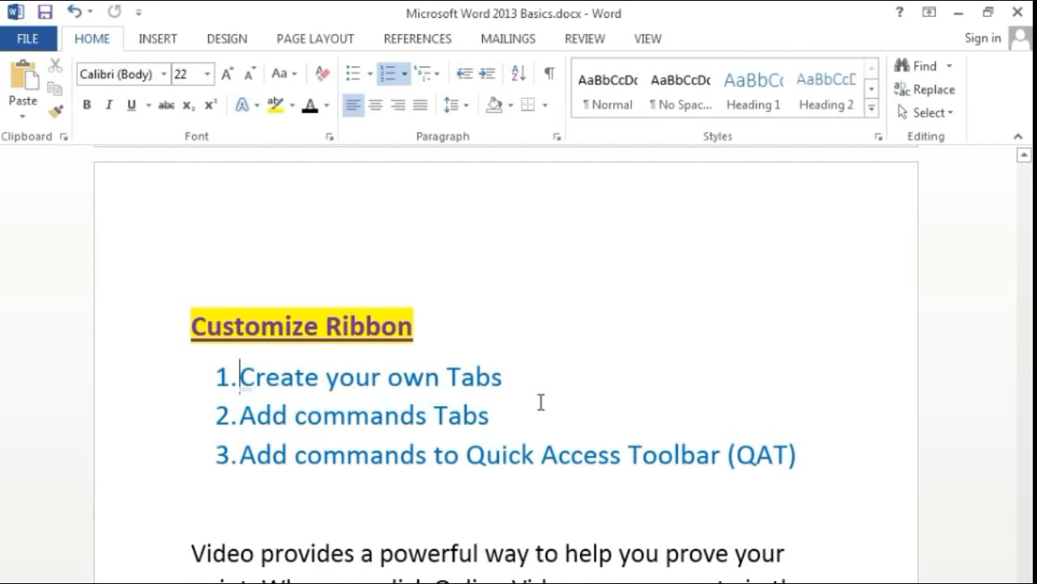
left_click(481, 335)
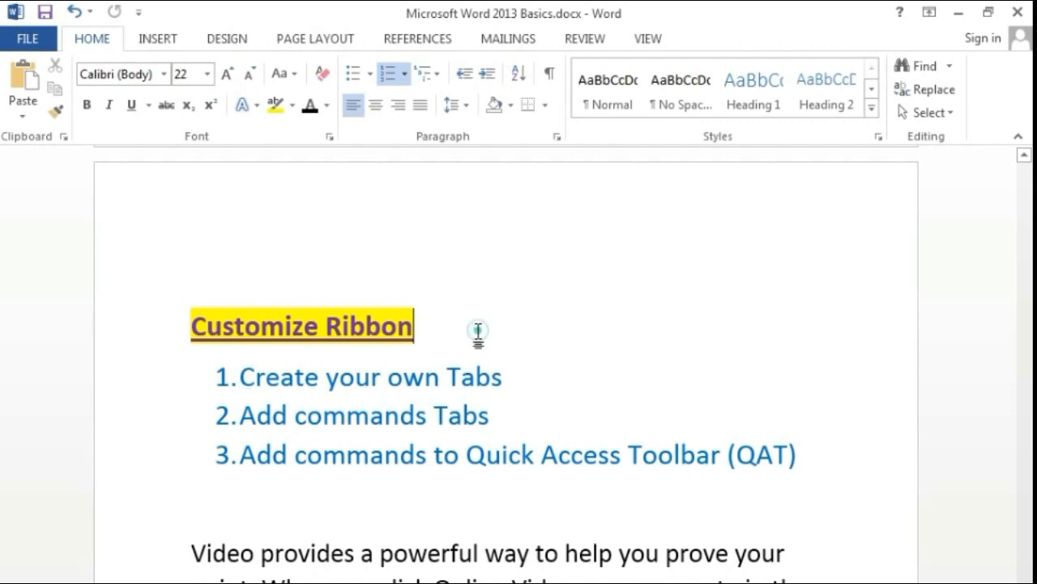
Step: Open the Customize Ribbon page of Word Options and collapse the Home entry in the Main Tabs list
left_click(29, 40)
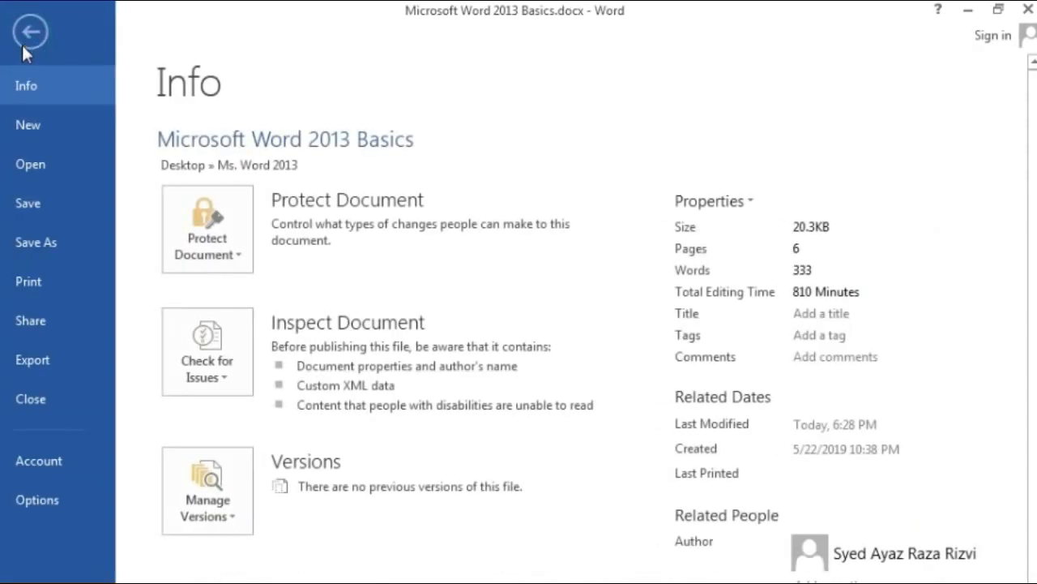
left_click(49, 500)
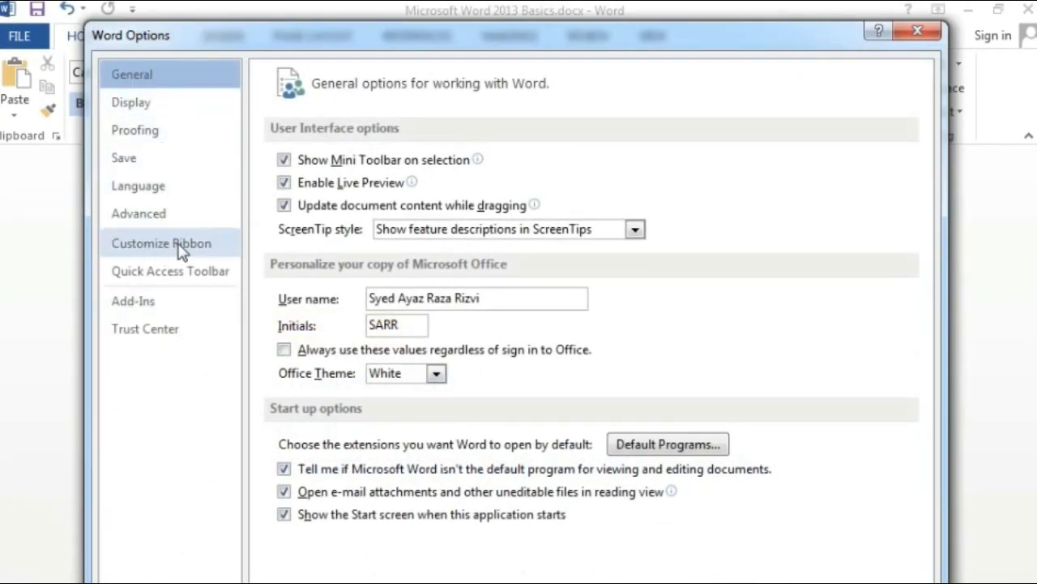
left_click(205, 249)
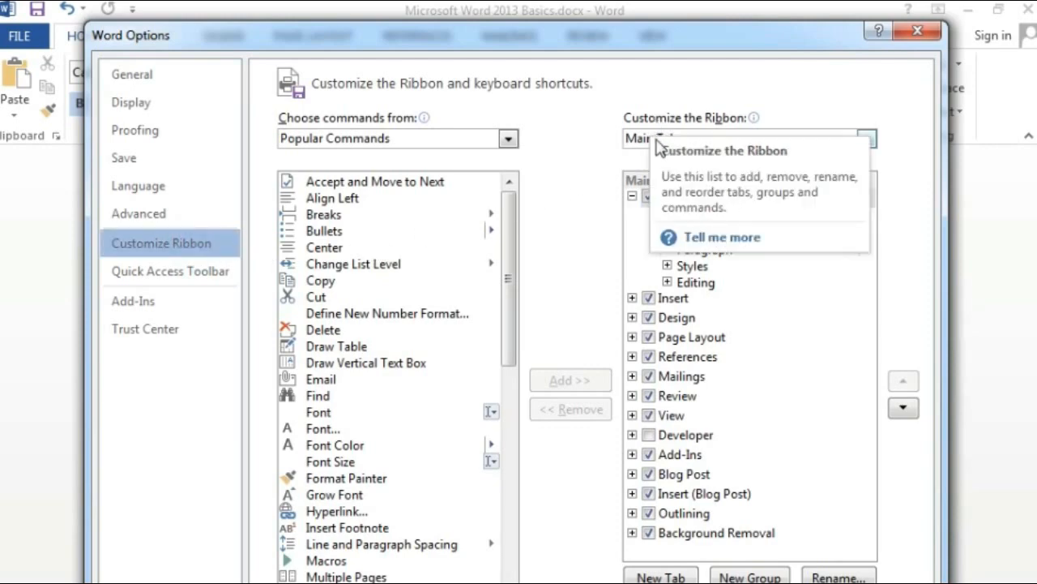
left_click(632, 196)
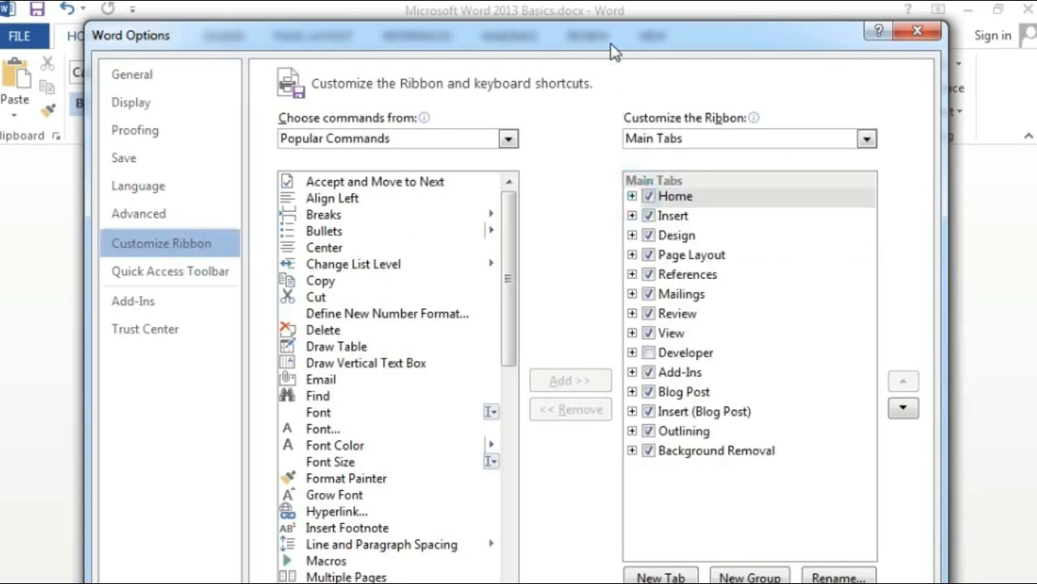
left_click_drag(613, 44, 612, 175)
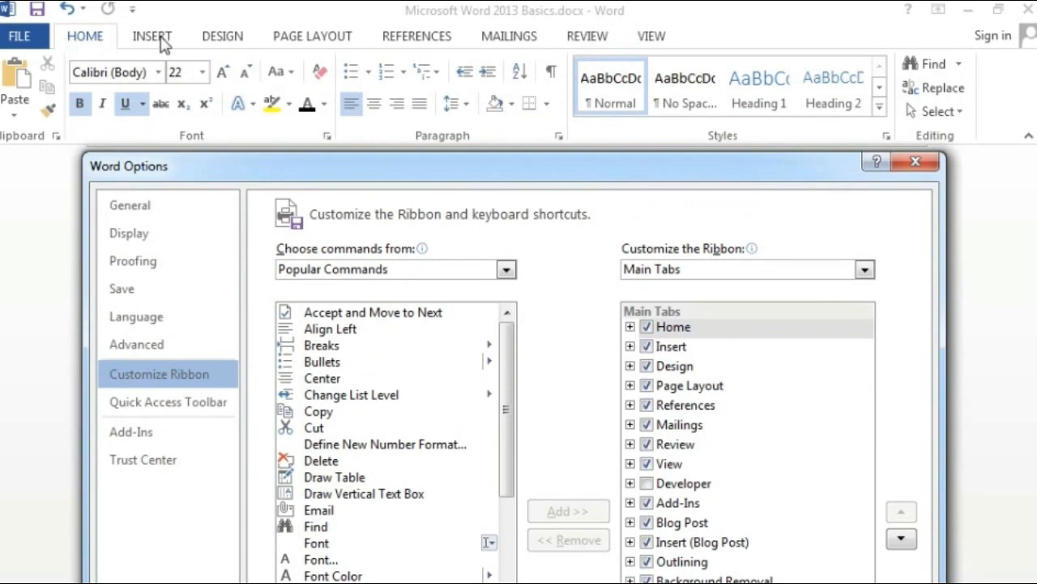
Step: Add a new custom tab directly after Design in the Main Tabs list
left_click(702, 327)
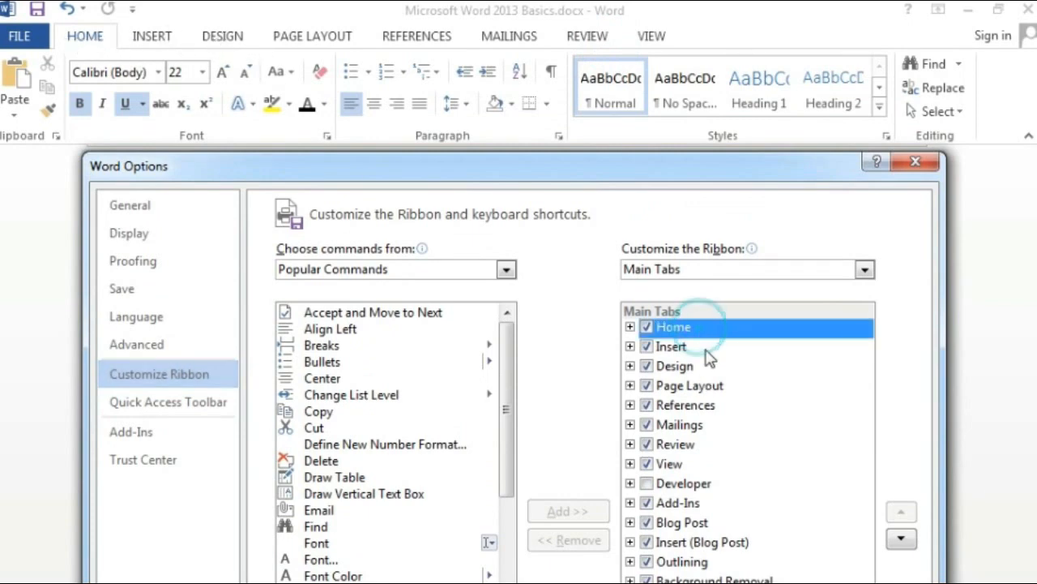
left_click(710, 346)
left_click(710, 366)
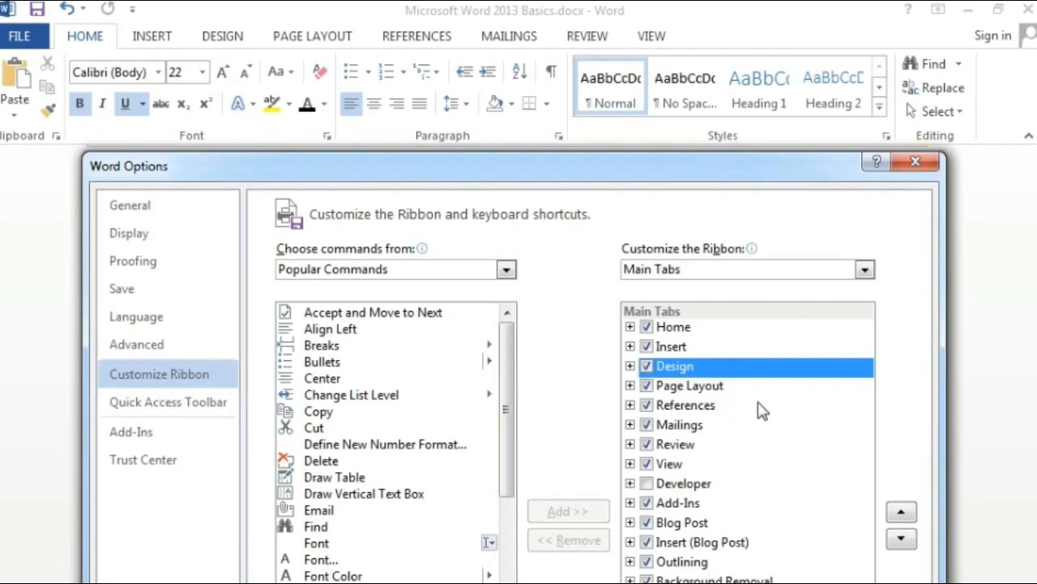
left_click_drag(514, 169, 505, 130)
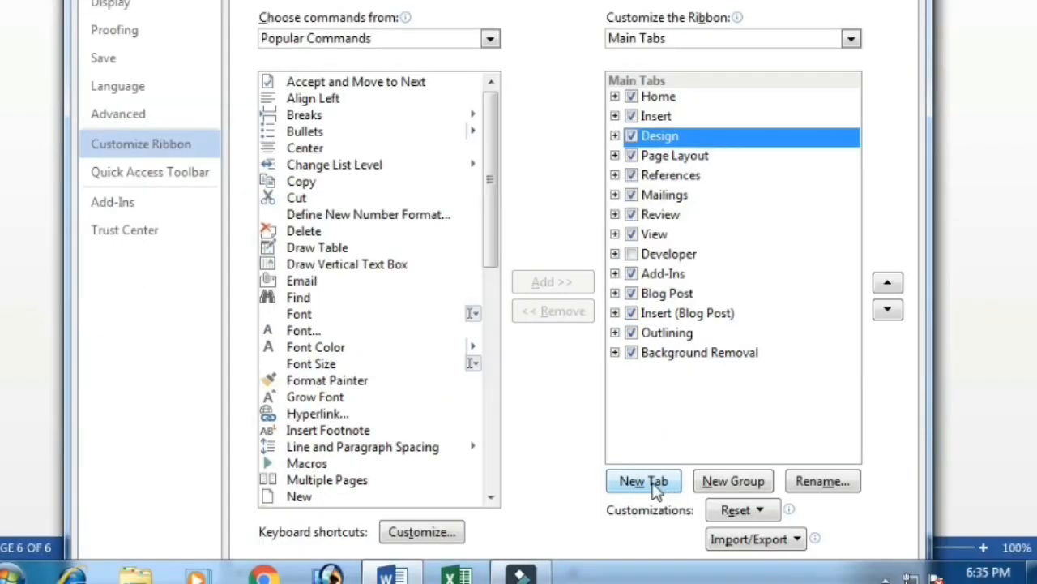
left_click(652, 485)
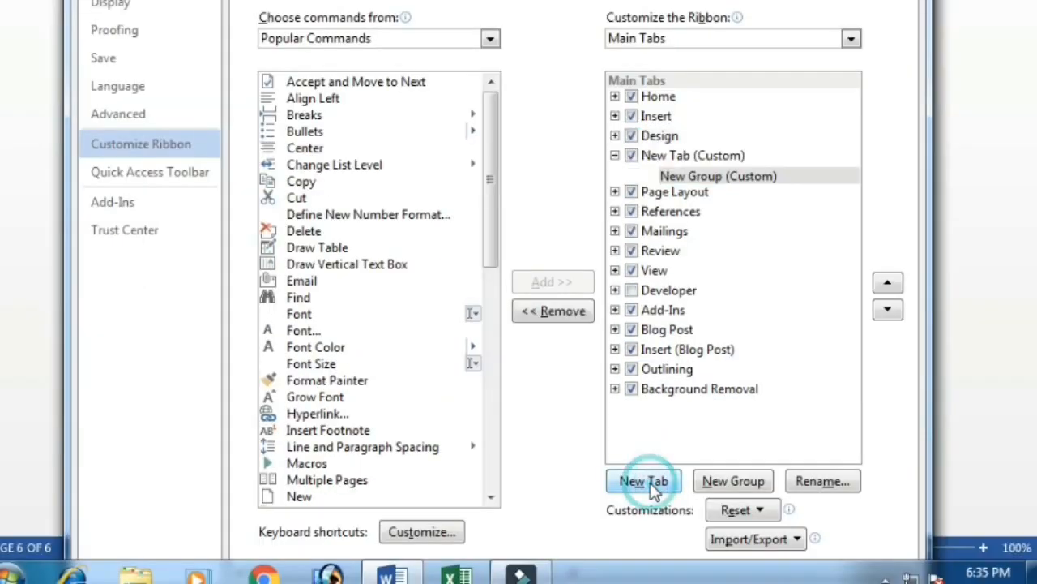
left_click(670, 158)
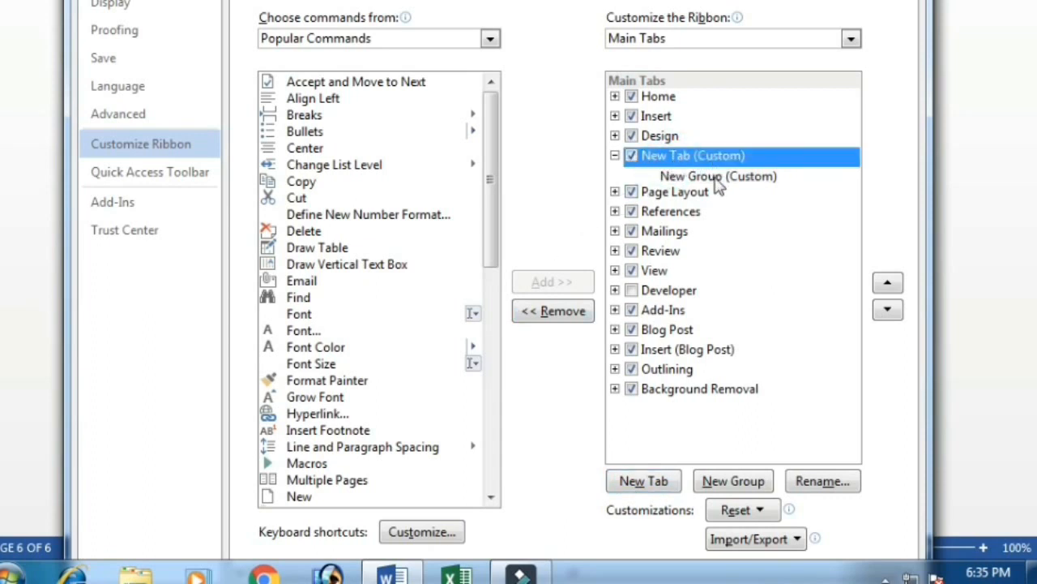
left_click(730, 179)
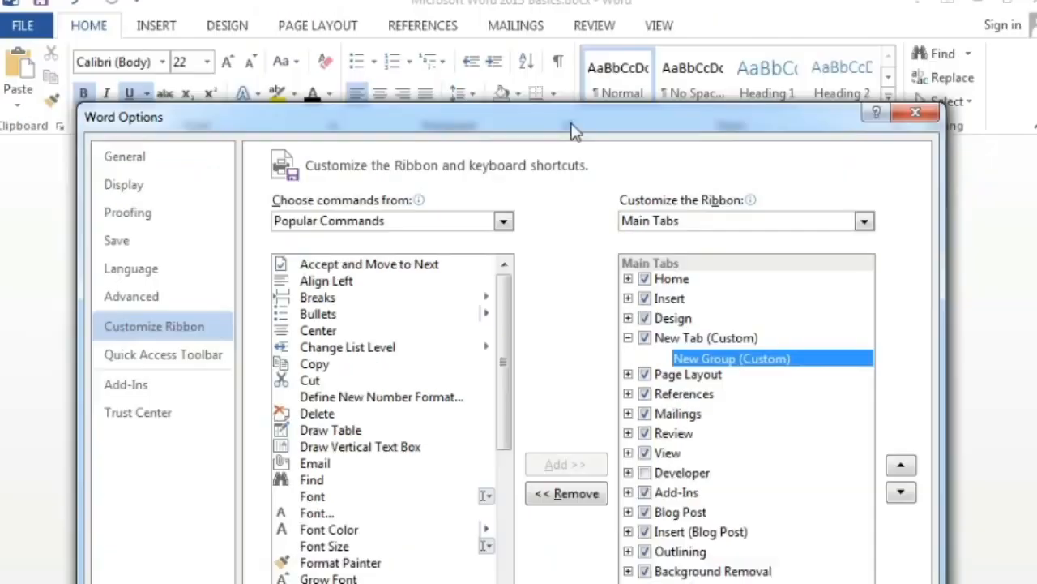
left_click_drag(571, 122, 604, 251)
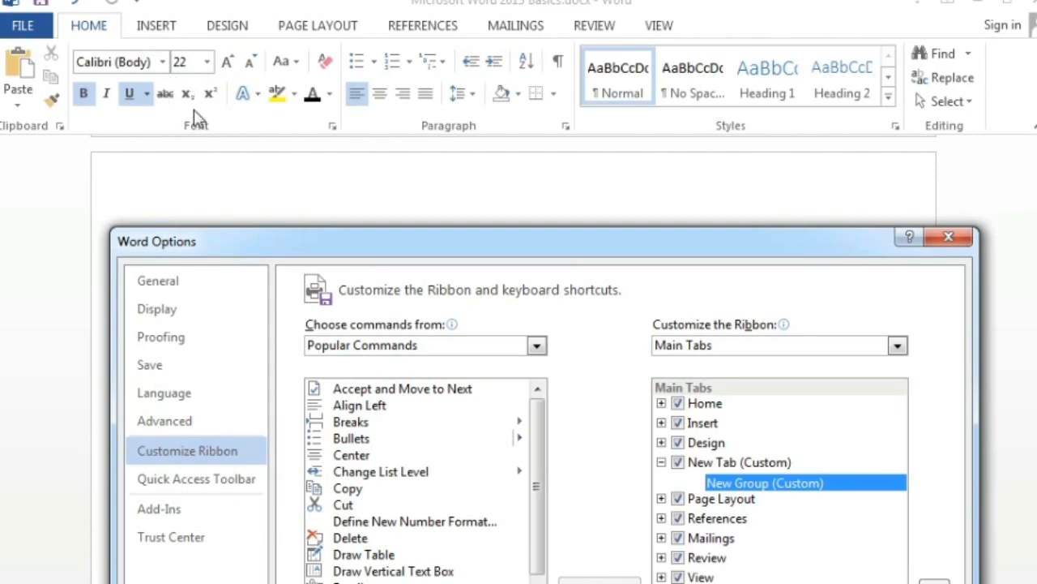
left_click_drag(431, 243, 389, 147)
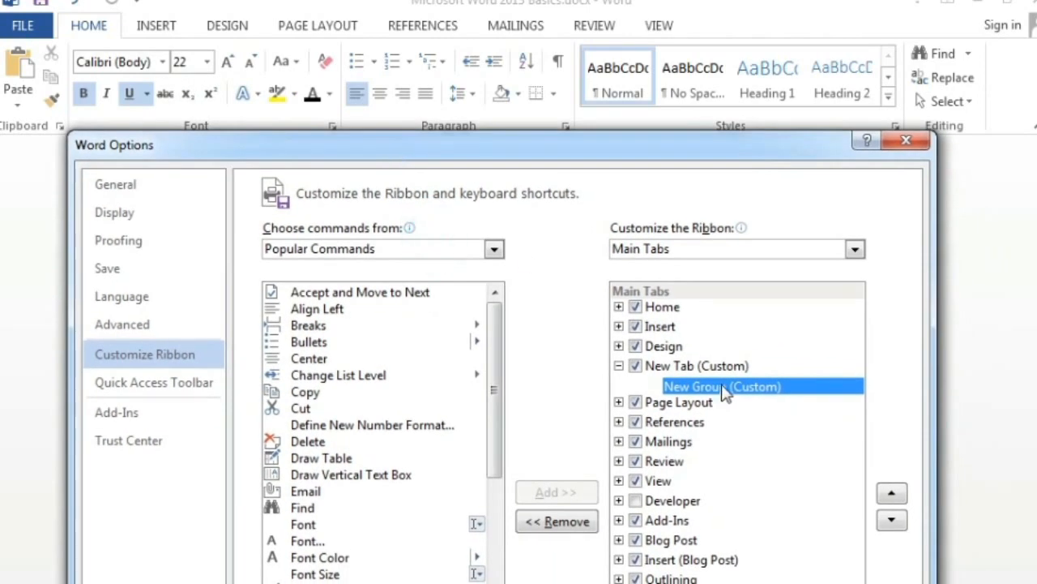
Step: Rename the new custom tab as My Tab
left_click(699, 370)
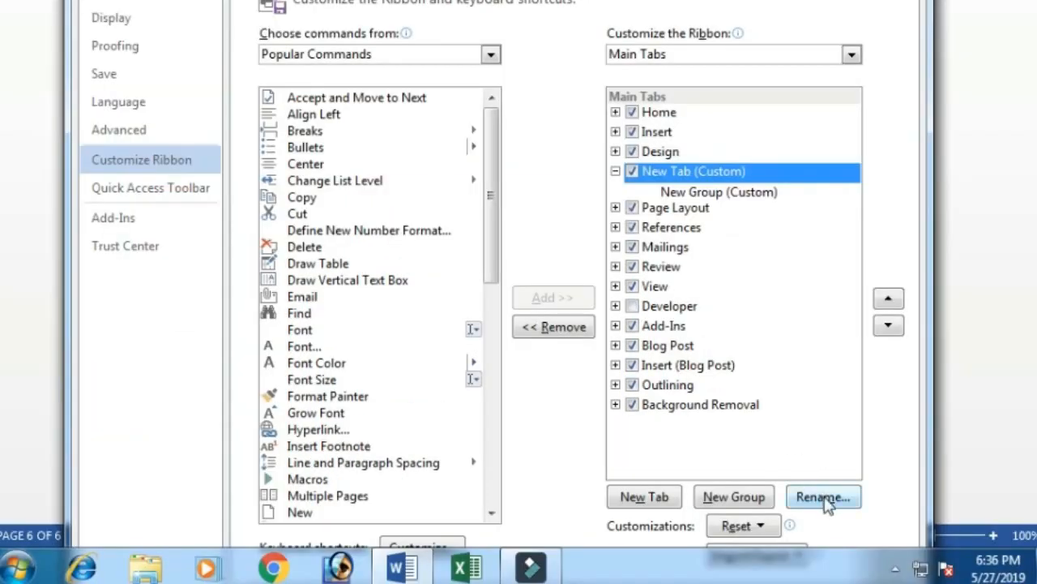
left_click(822, 497)
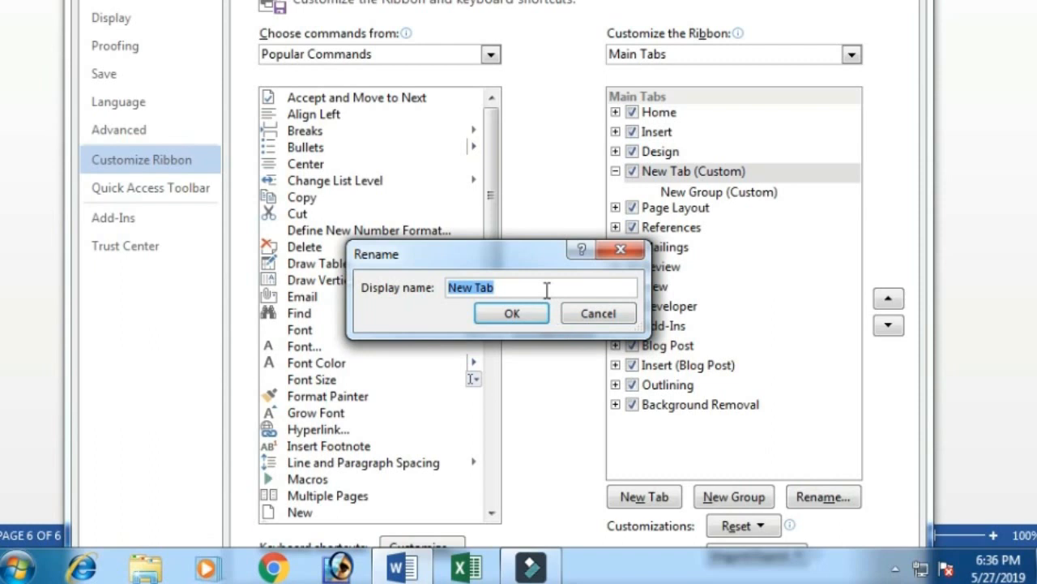
type("My")
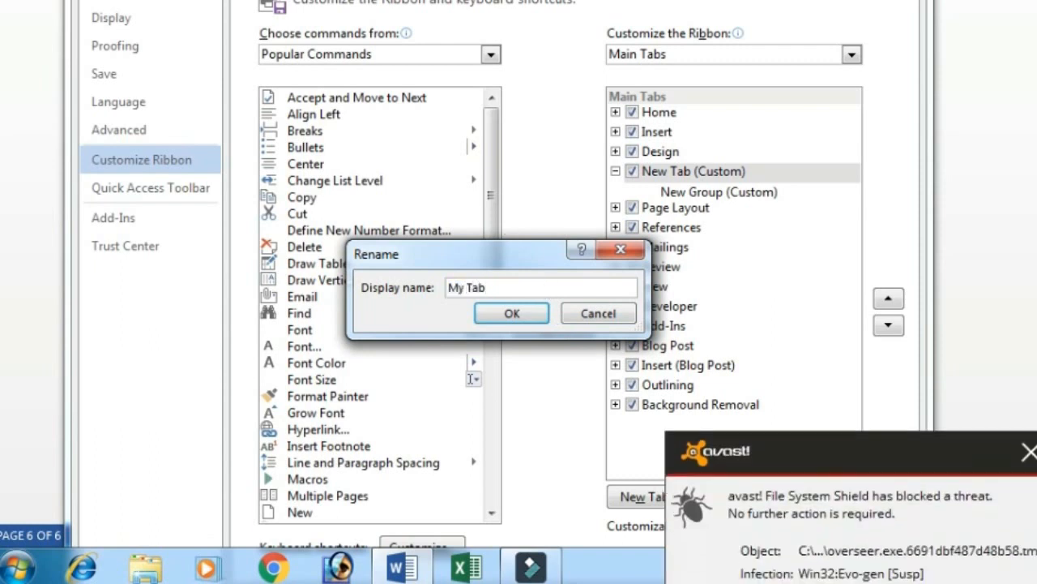
left_click(1028, 277)
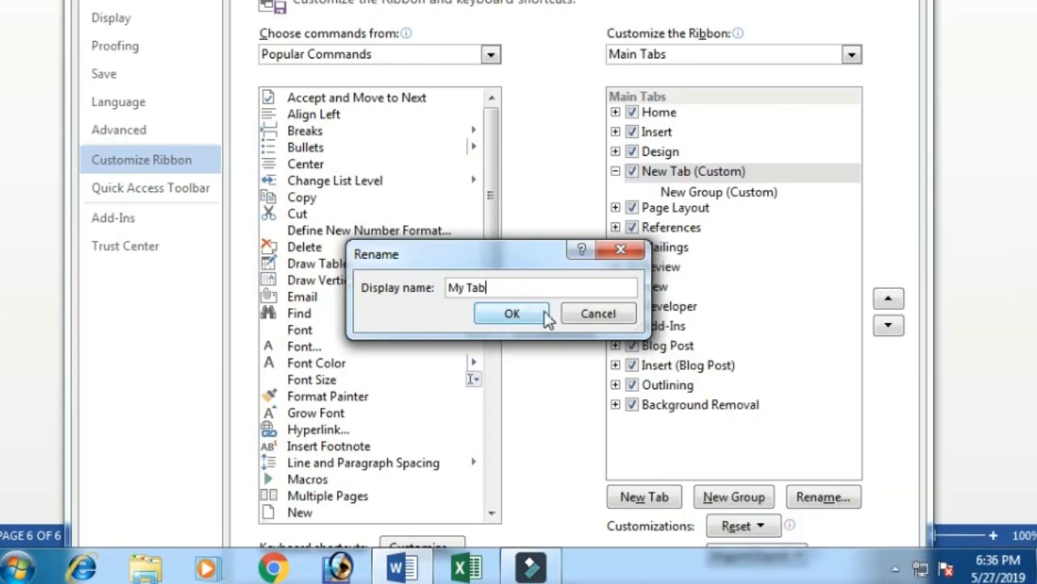
left_click(525, 316)
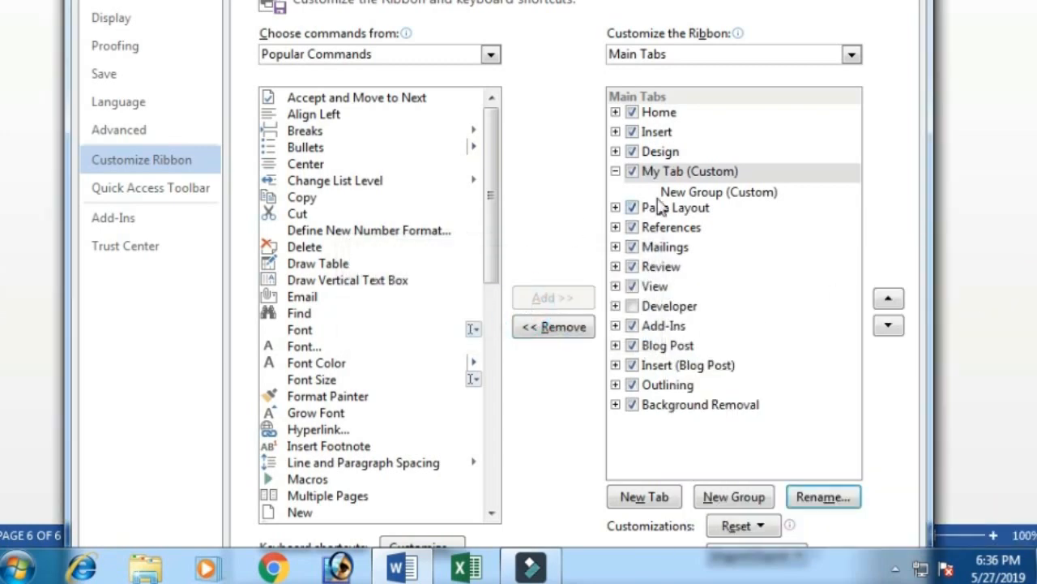
Step: Add the Copy and Cut commands to the New Group of the My Tab custom tab
left_click(716, 194)
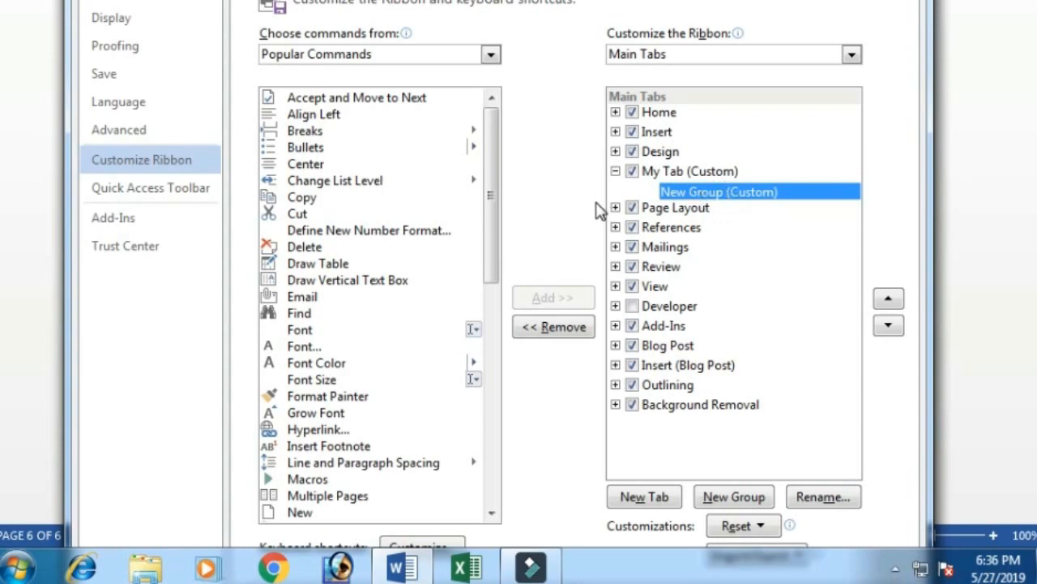
left_click(498, 165)
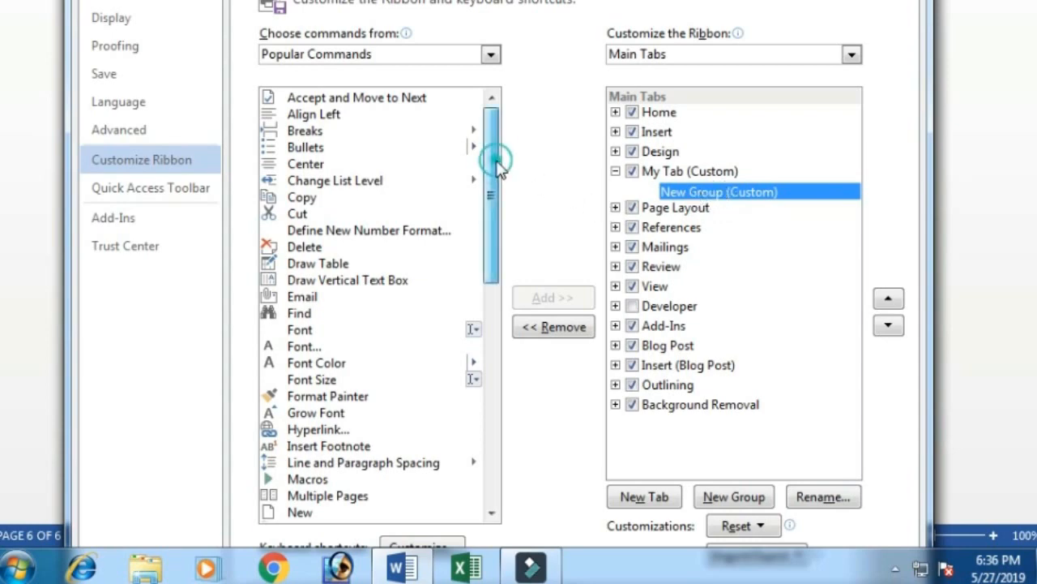
mouse_move(498, 164)
left_mouse_down()
mouse_move(478, 398)
mouse_move(486, 151)
left_mouse_up()
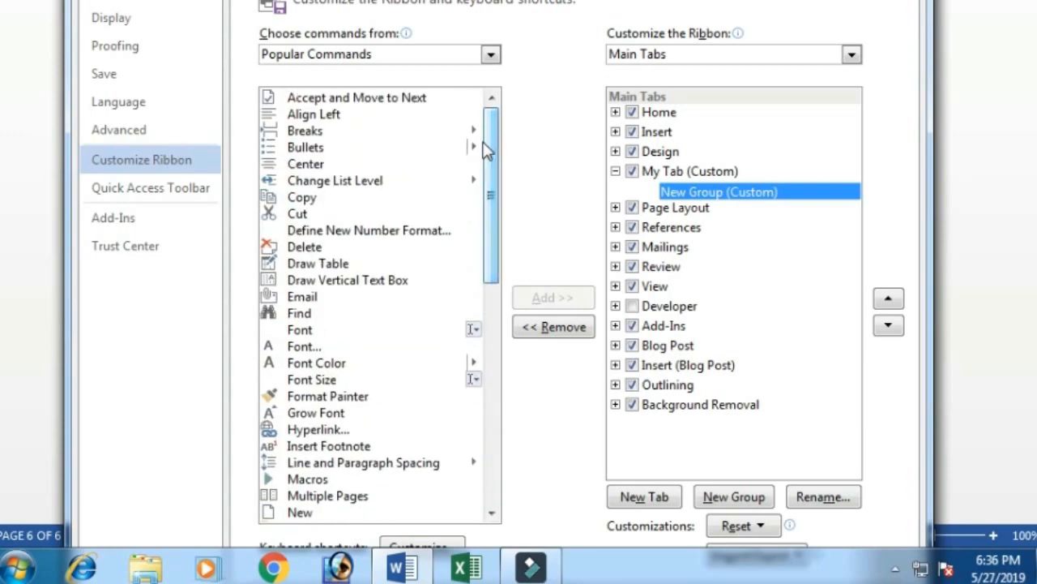
left_click(310, 201)
left_click(559, 299)
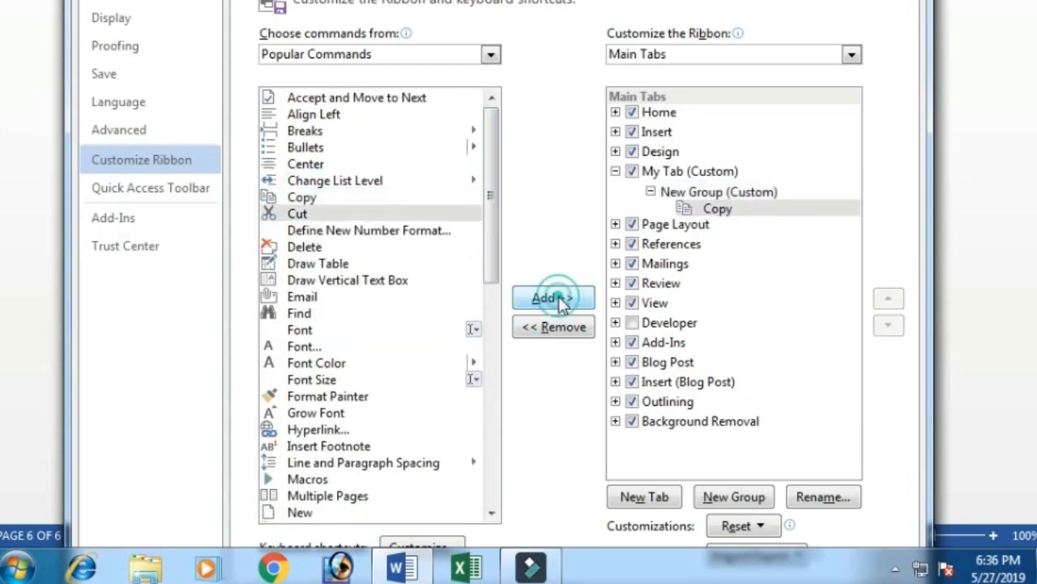
left_click(553, 303)
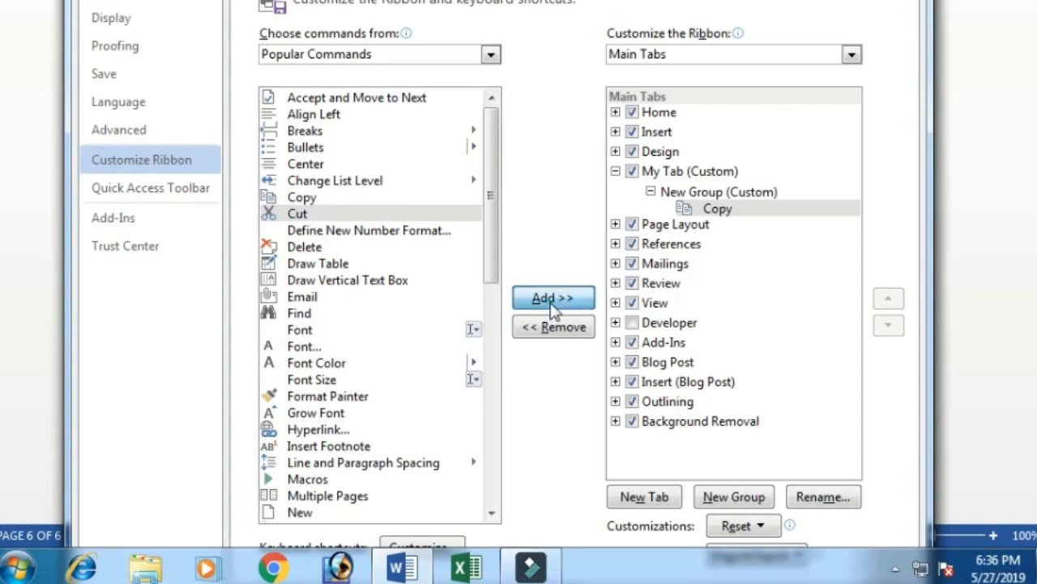
Step: Add Format Painter and Save As to the same custom group and apply the ribbon customization
left_click(379, 394)
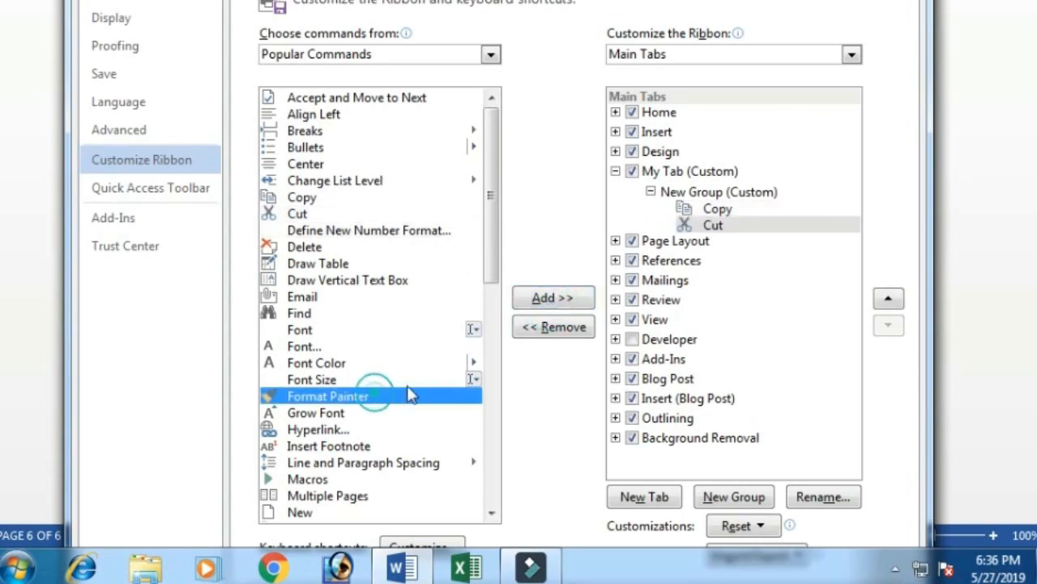
left_click(553, 297)
left_click_drag(496, 178, 492, 398)
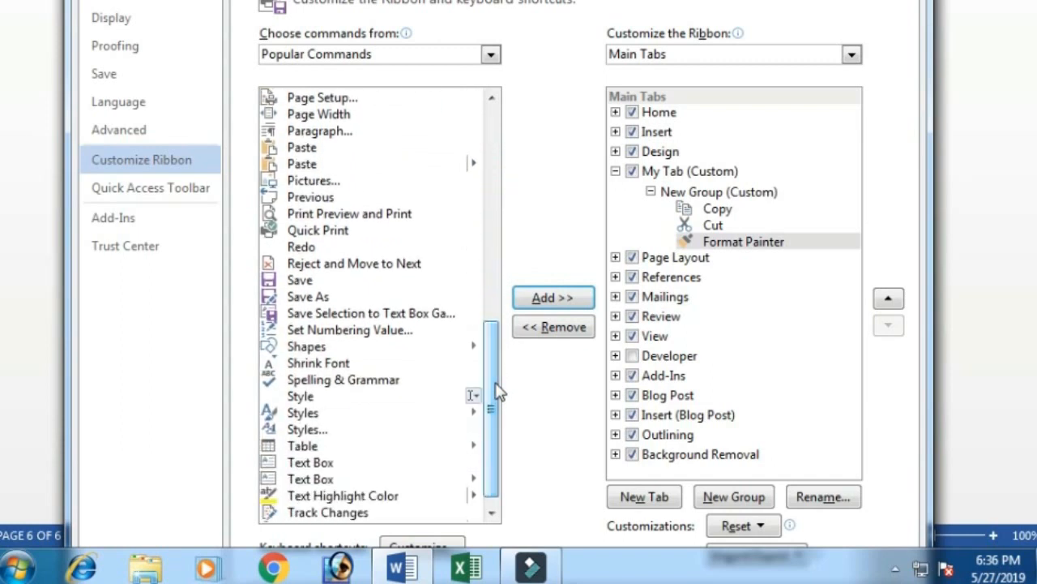
left_click(320, 298)
left_click(533, 302)
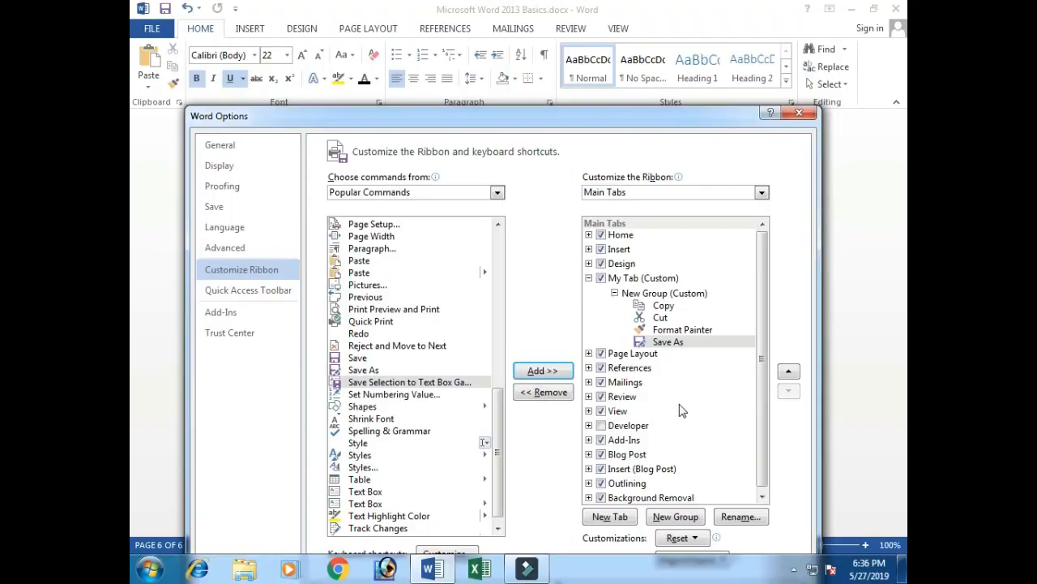
left_click_drag(555, 116, 555, 23)
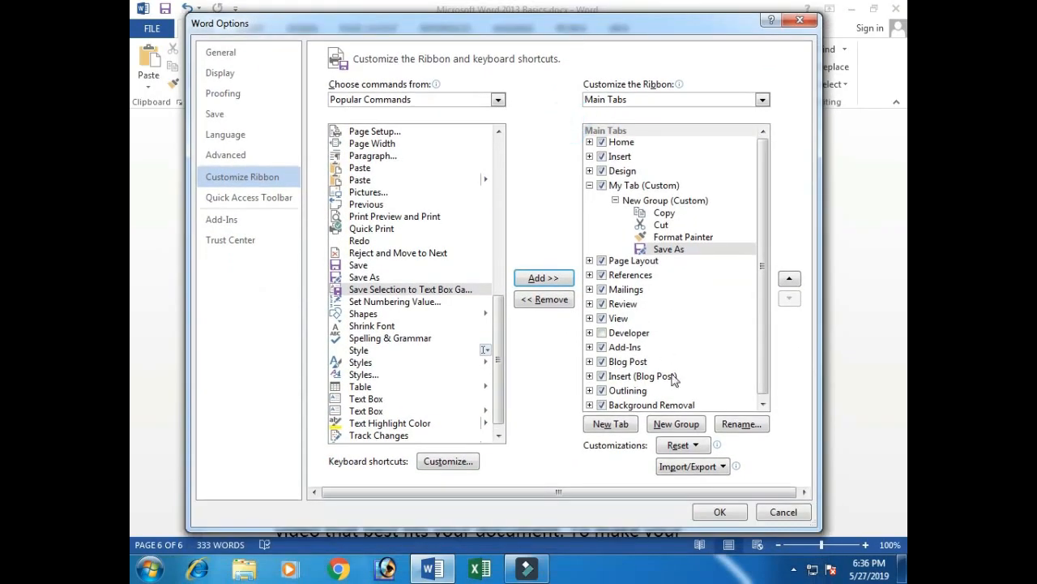
left_click(719, 517)
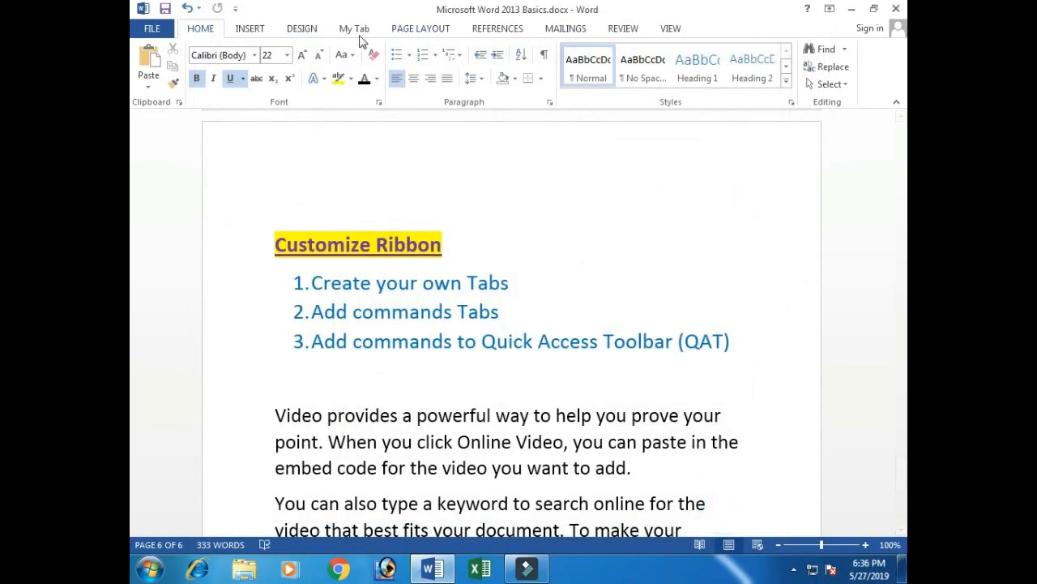
Step: Inspect My Tab on the ribbon, checking its Copy and Cut commands with and without selected text, and compare it with Home
left_click(250, 31)
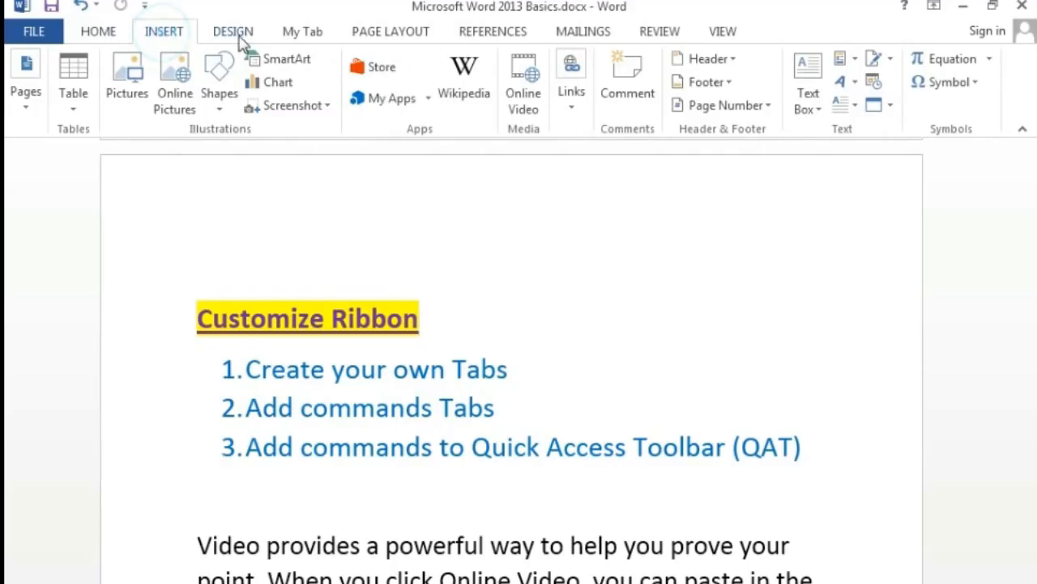
left_click(302, 32)
left_click(302, 34)
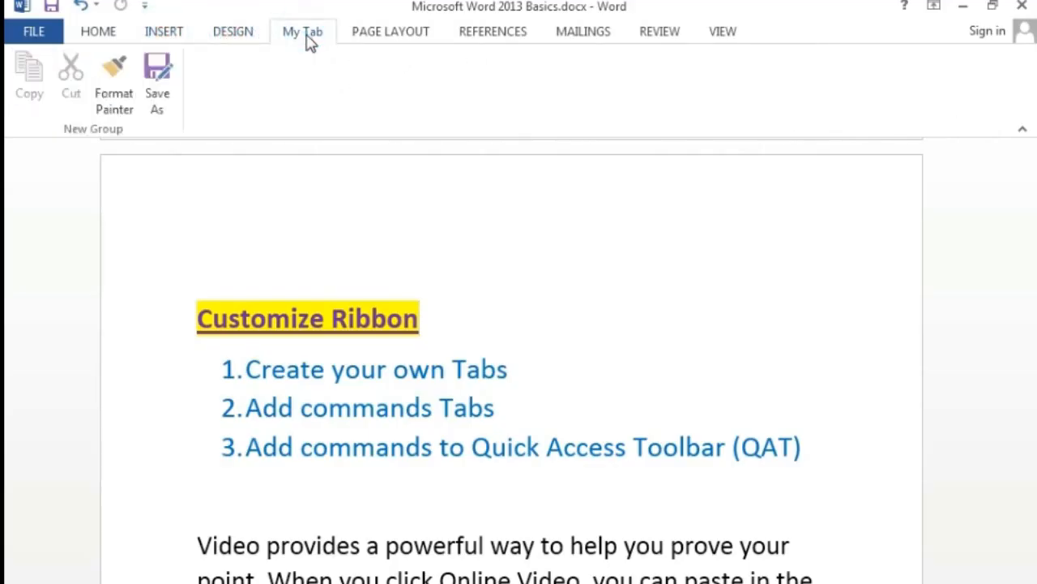
double_click(266, 407)
triple_click(207, 542)
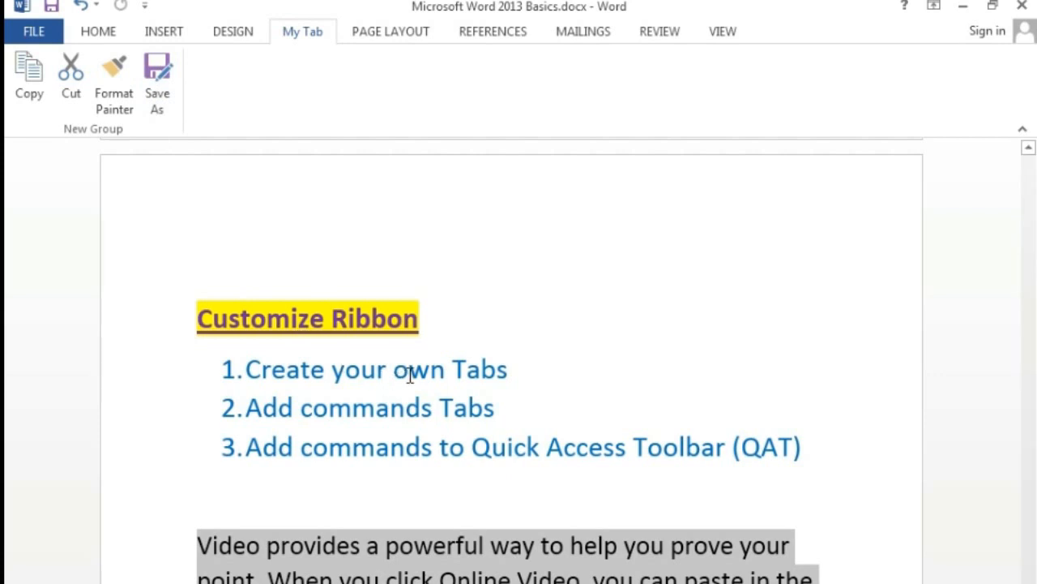
left_click(458, 366)
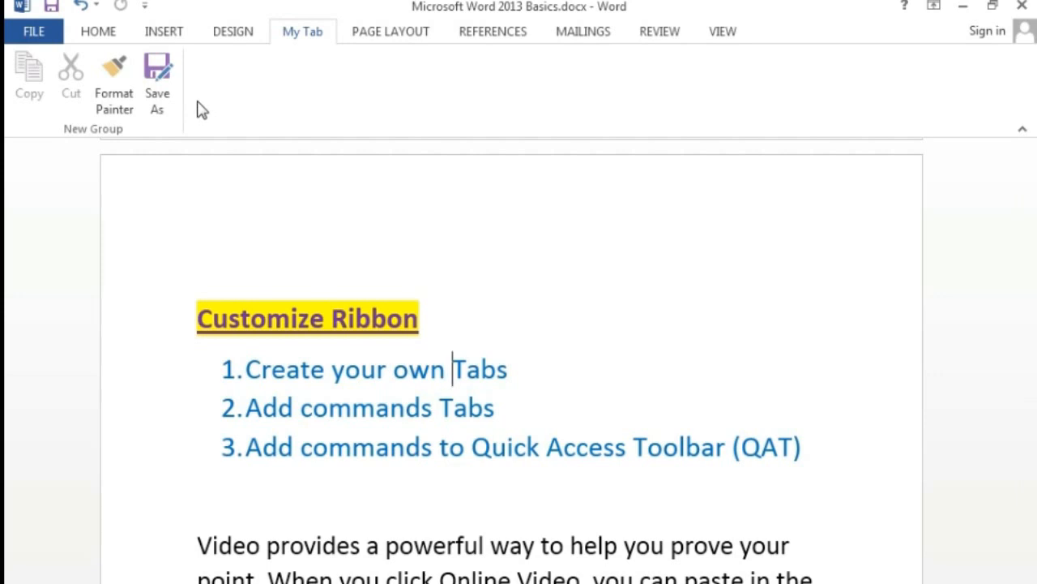
left_click(95, 33)
left_click(288, 34)
left_click(106, 32)
Step: Open the Customize Ribbon page of Word Options and collapse the Home entry in the Main Tabs list
left_click(55, 32)
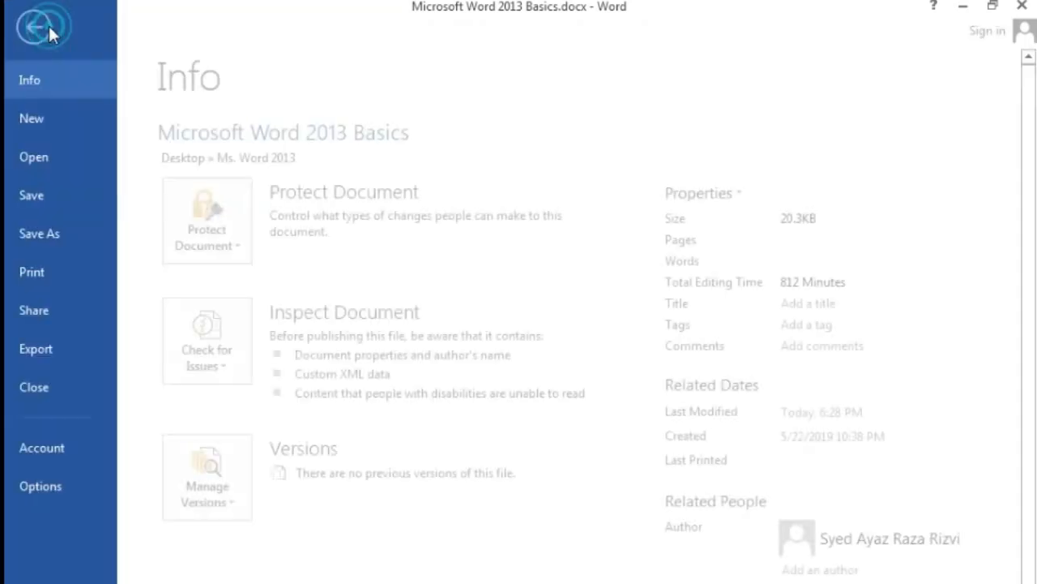
left_click(81, 484)
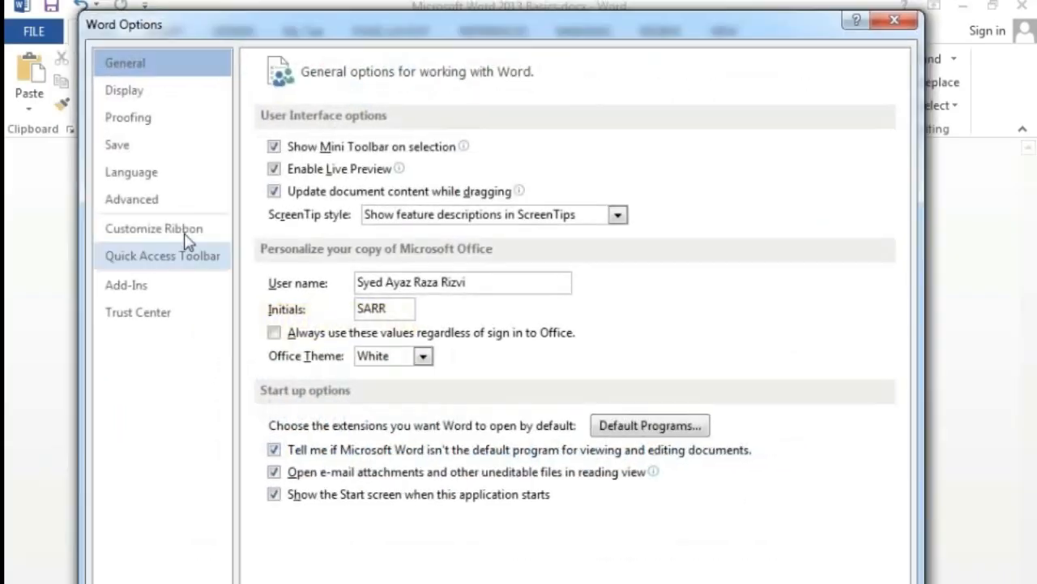
left_click(157, 235)
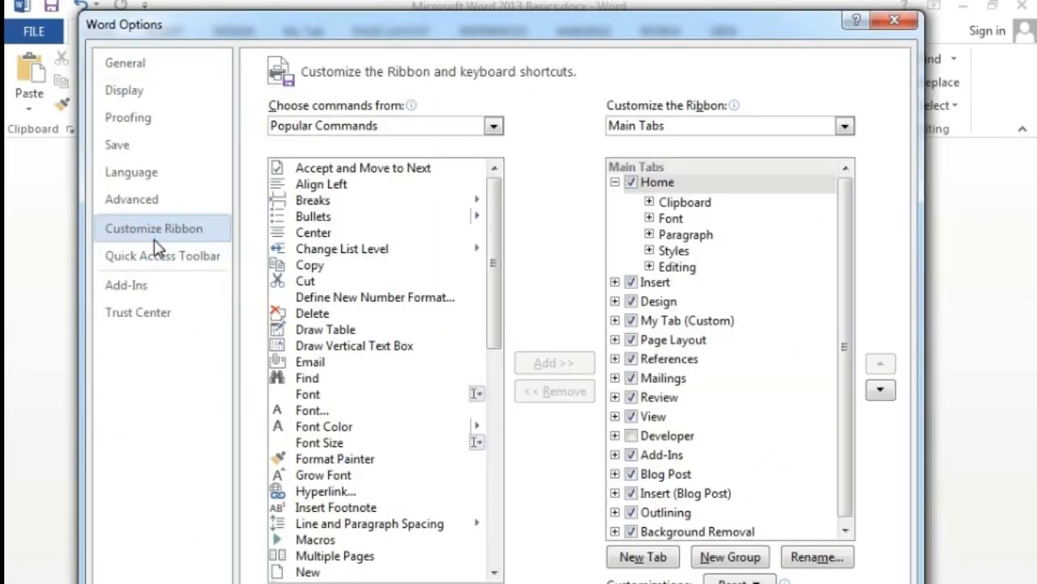
left_click(614, 182)
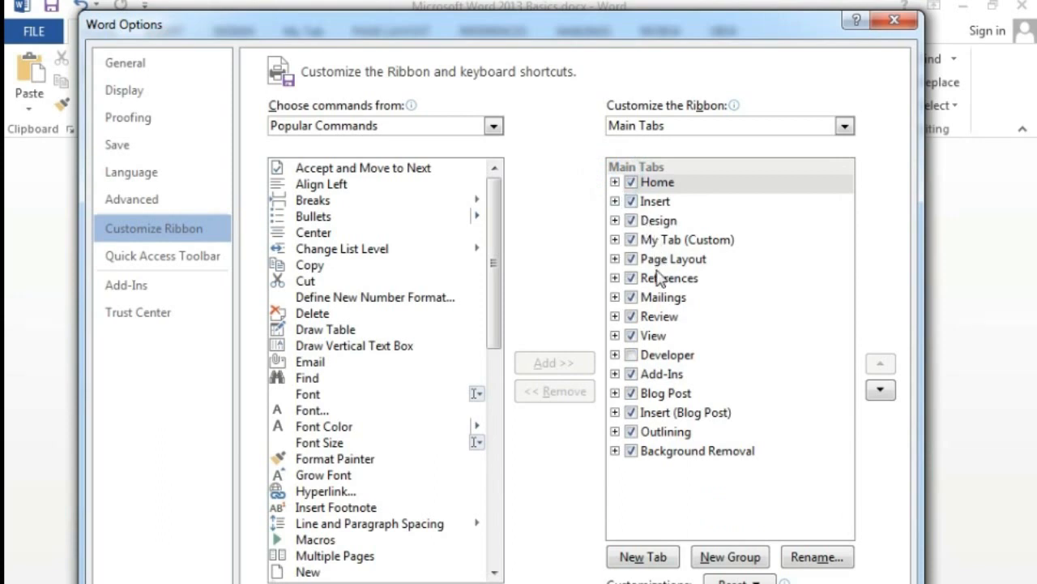
Step: Remove the My Tab custom tab from the Main Tabs list and apply the change
left_click(683, 241)
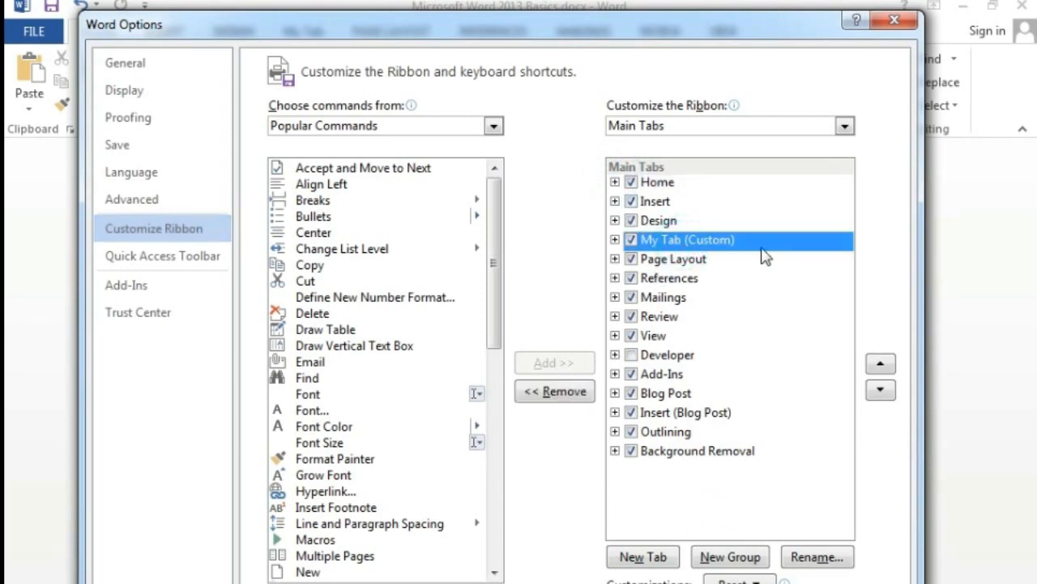
left_click(534, 396)
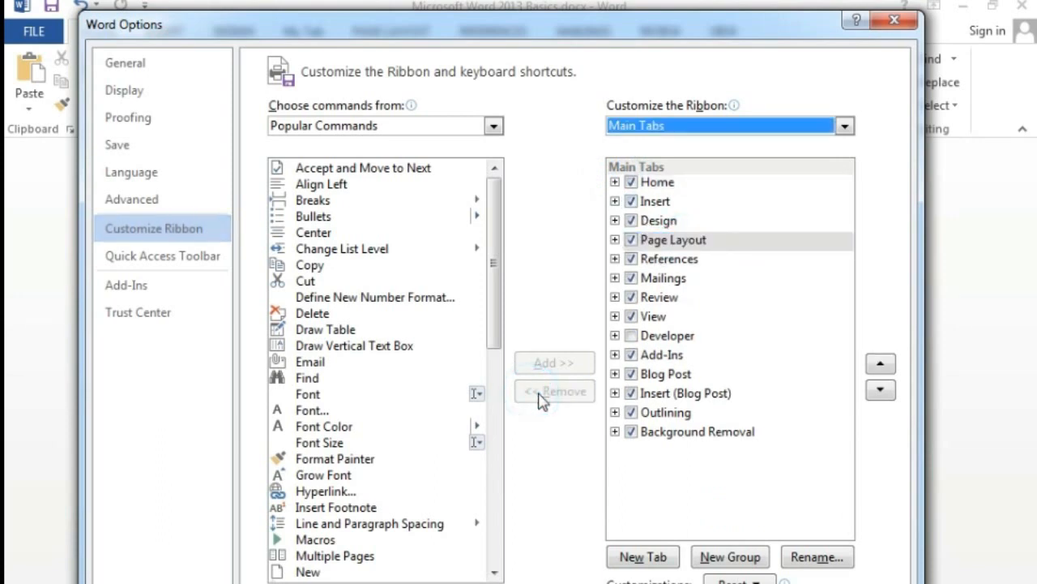
left_click(726, 488)
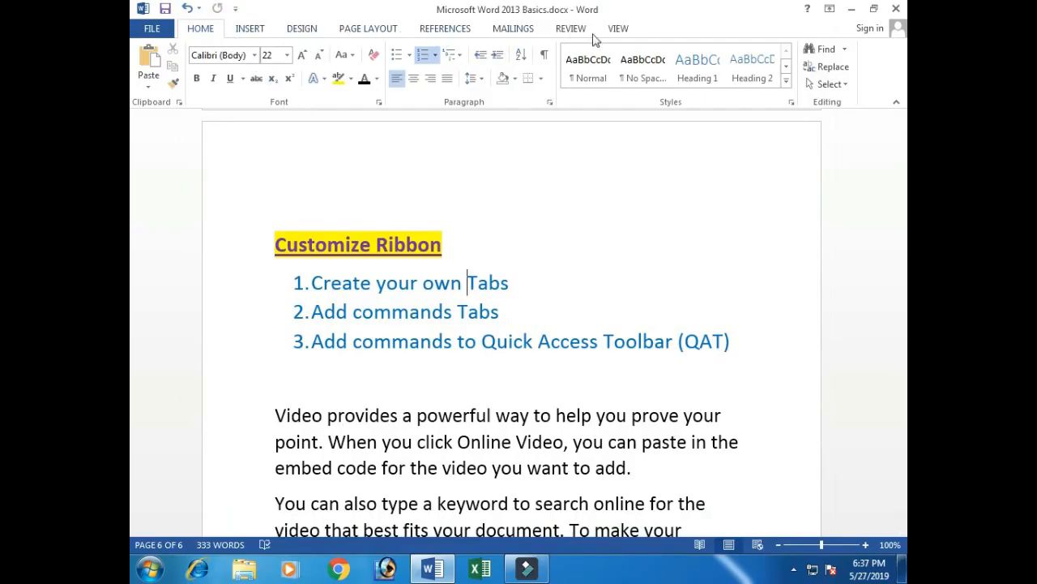
left_click(572, 268)
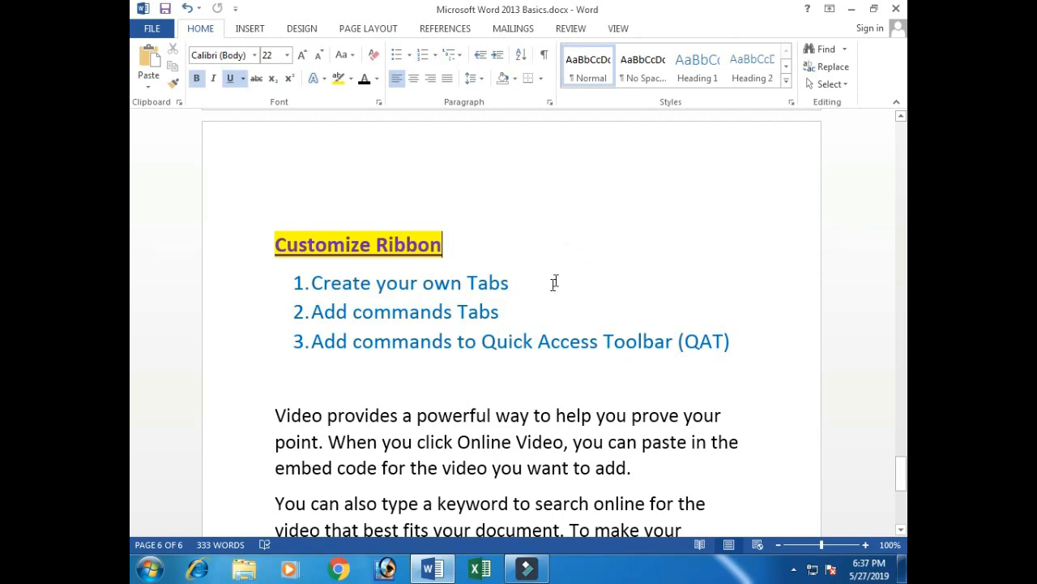
left_click(549, 285)
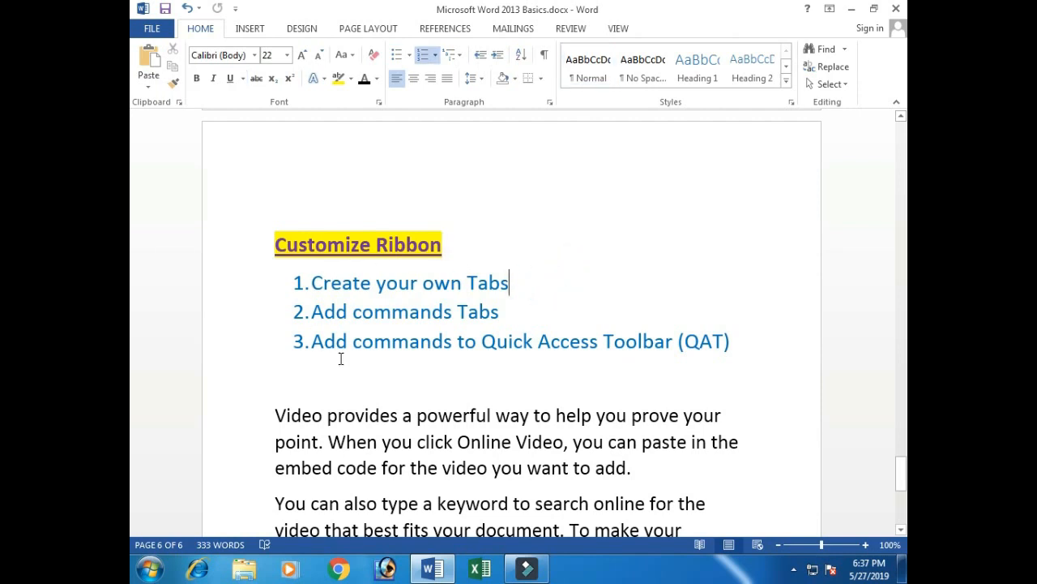
left_click(321, 344)
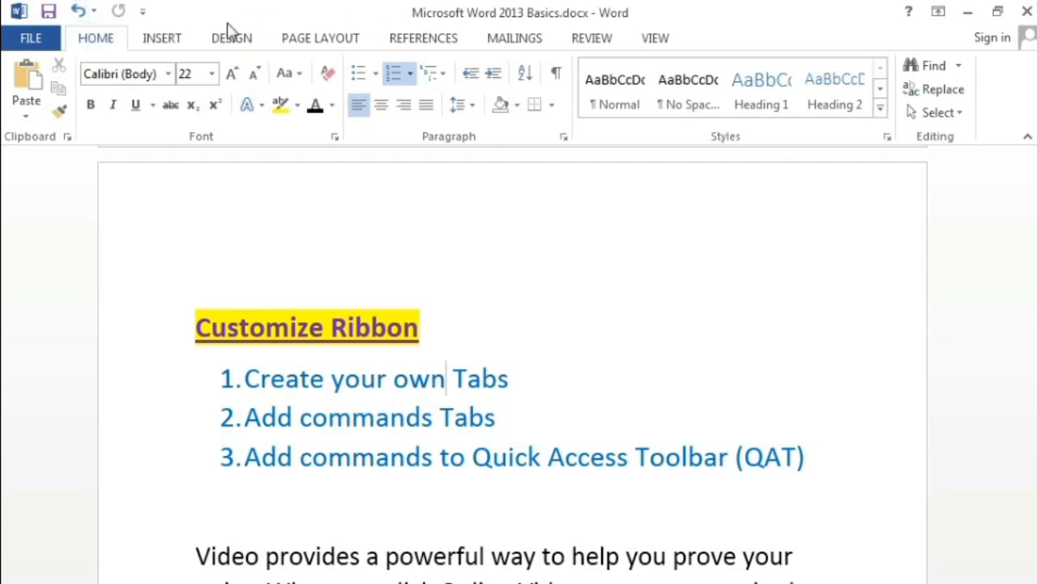
Step: Open the Quick Access Toolbar page of Word Options and set the command source to All Commands, keeping the document toolbar in view
left_click(27, 42)
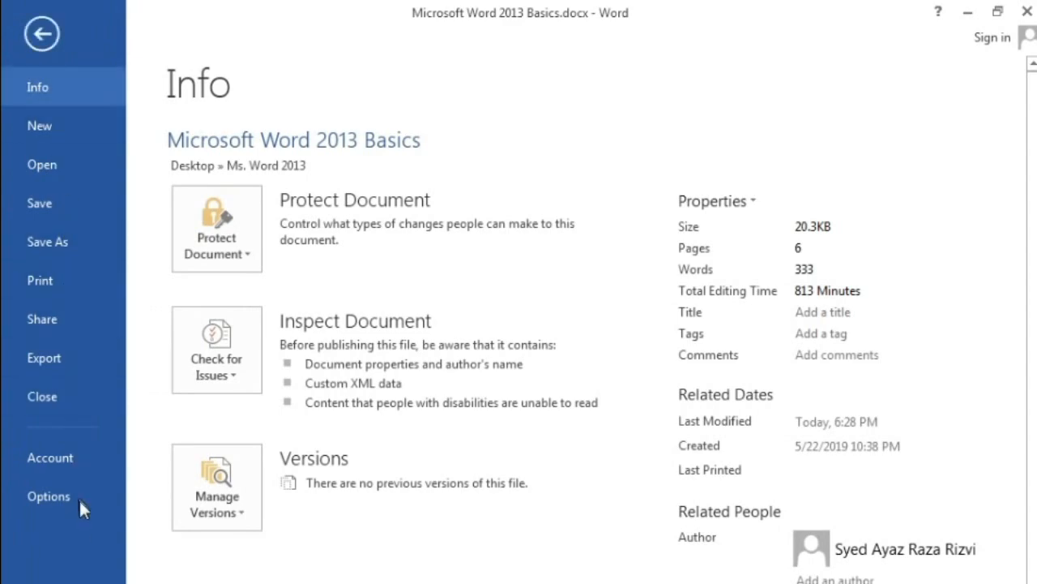
left_click(55, 496)
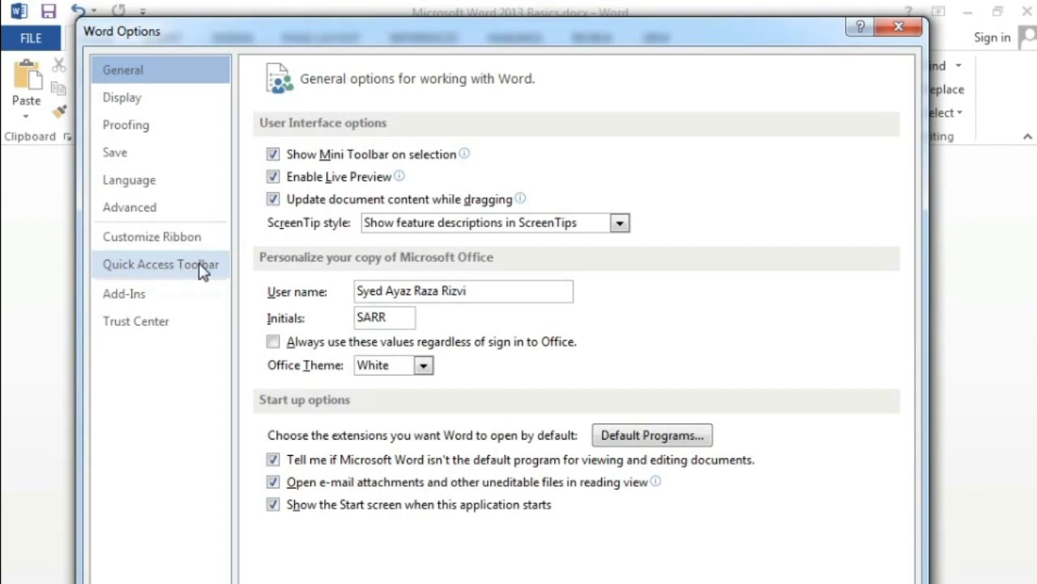
left_click(162, 272)
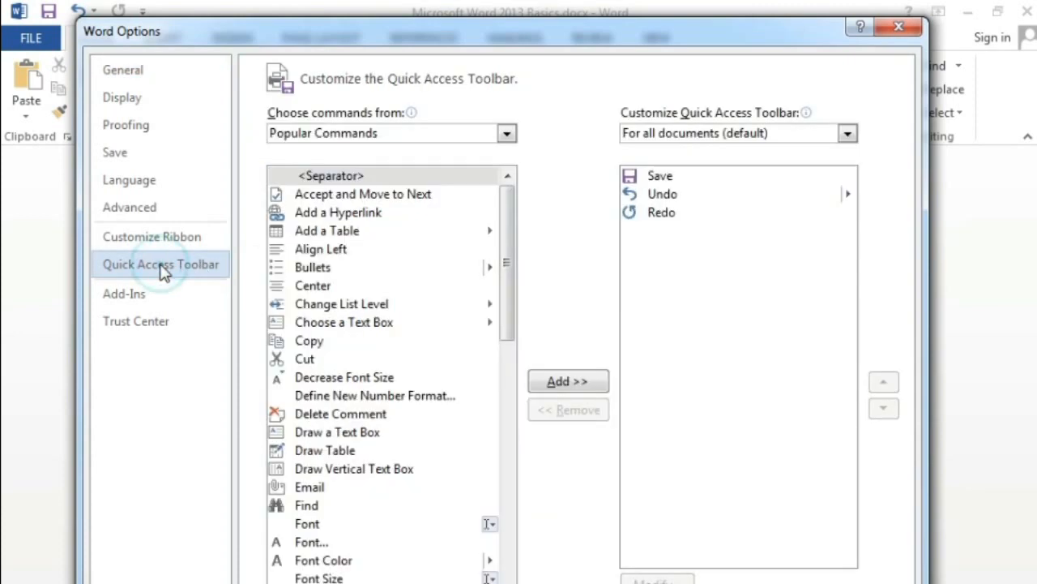
left_click_drag(366, 38, 472, 40)
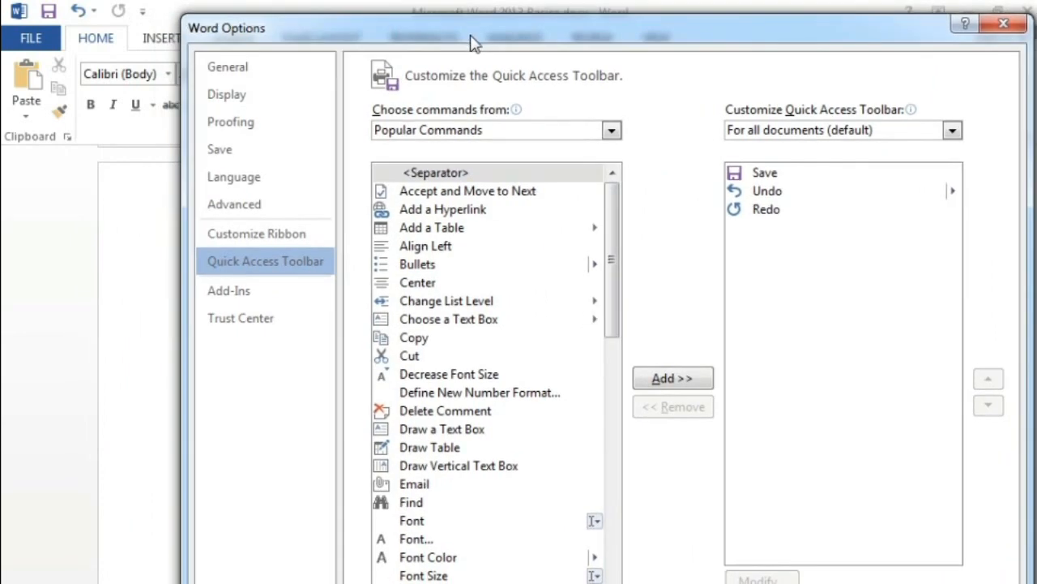
left_click(521, 136)
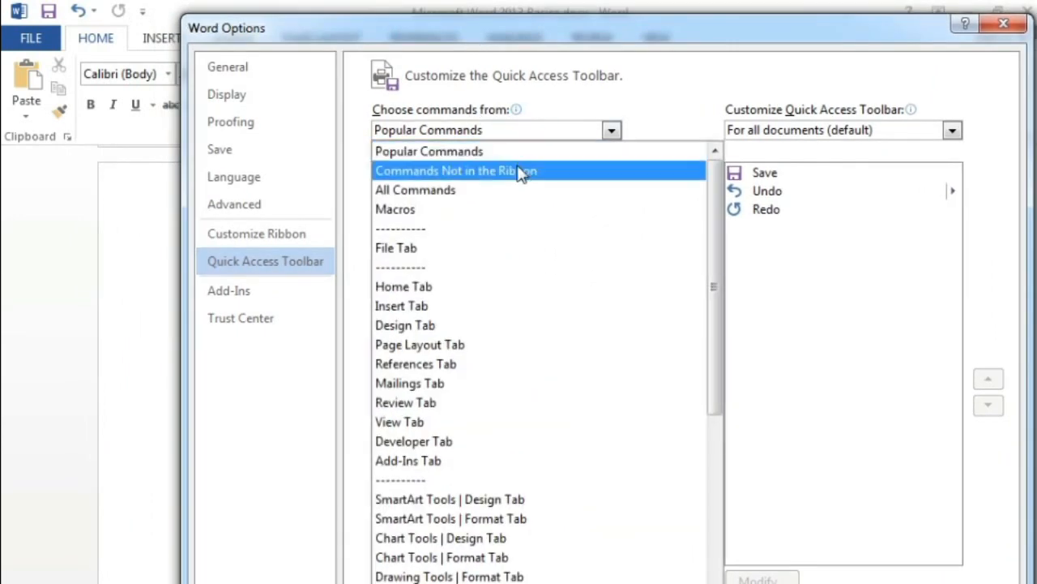
left_click(507, 190)
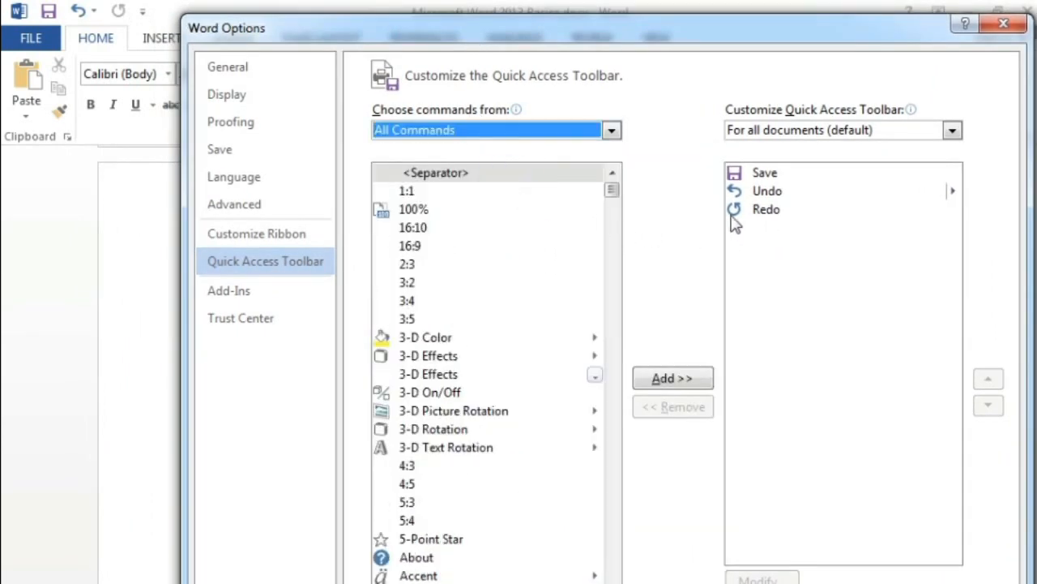
left_click_drag(354, 31, 347, 123)
Step: Examine the commands already included in the Quick Access Toolbar list for all documents
left_click(779, 268)
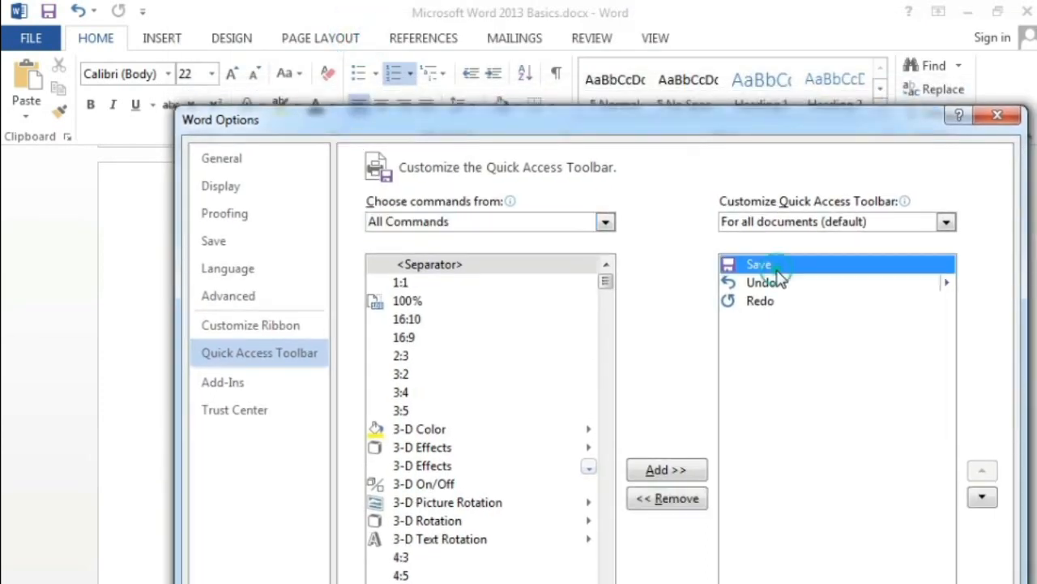
left_click(781, 284)
left_click(788, 300)
left_click(783, 281)
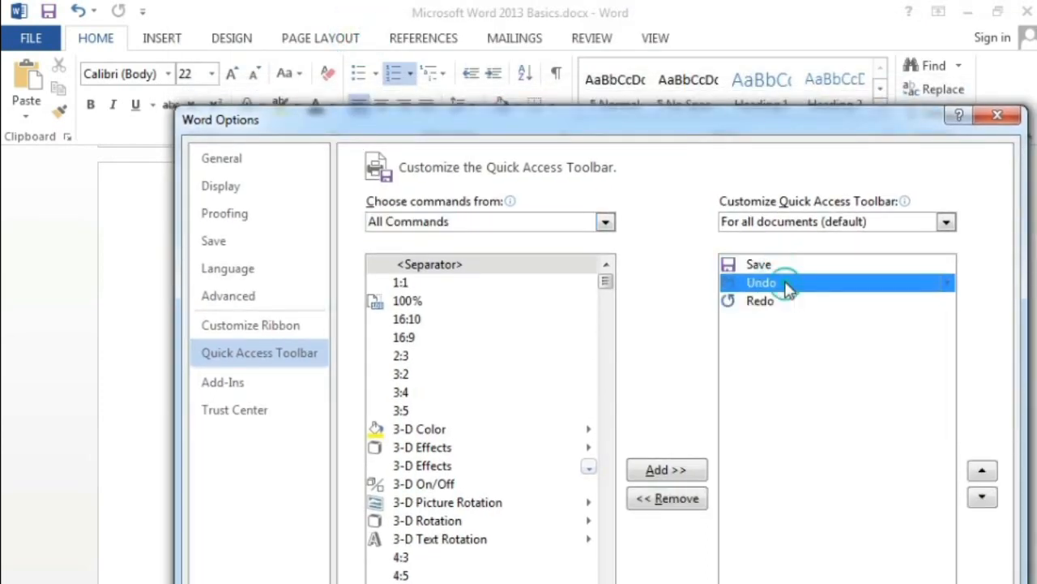
left_click(786, 267)
left_click(787, 284)
left_click(790, 300)
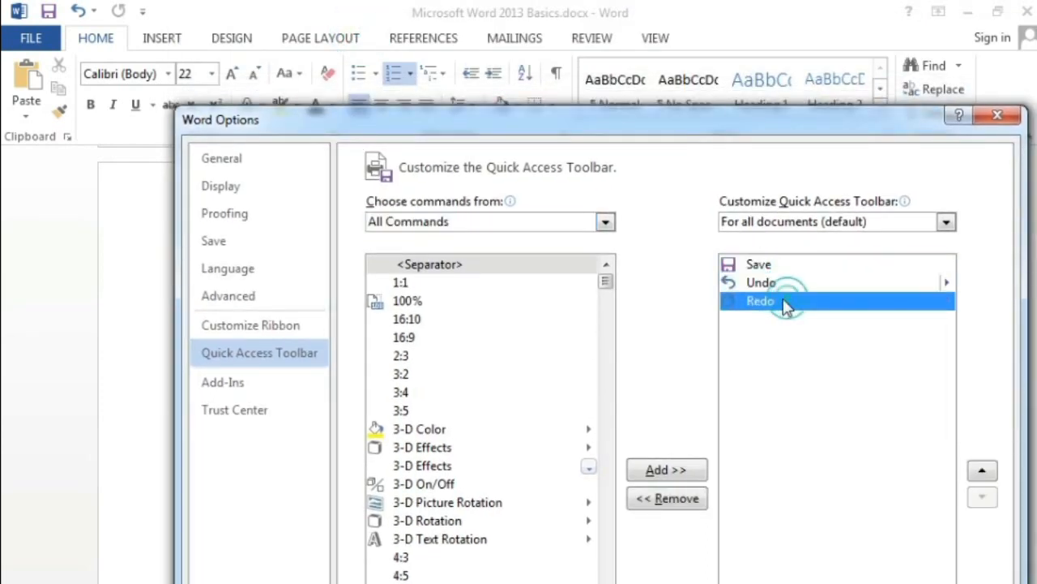
left_click(766, 265)
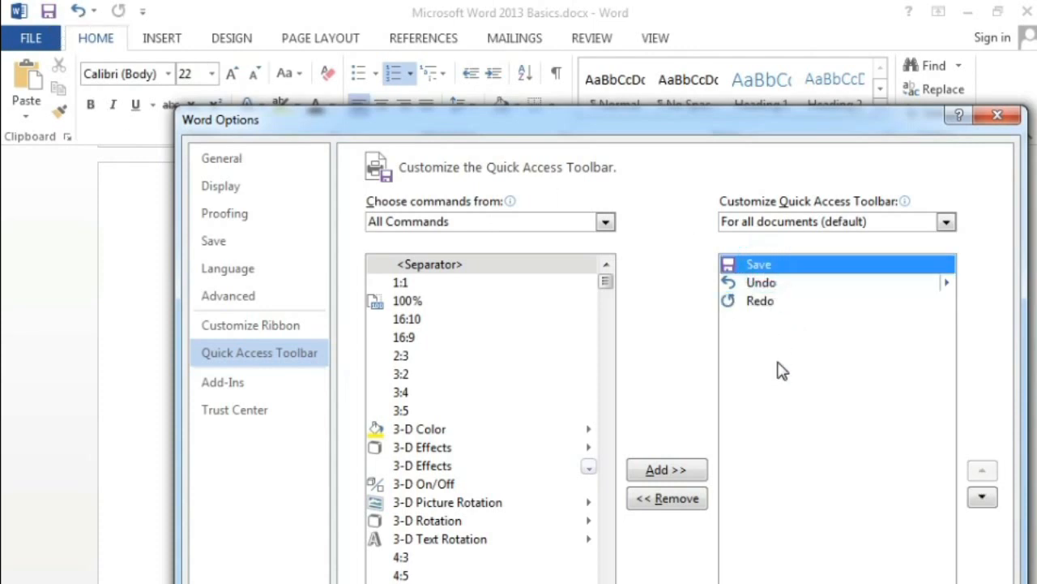
Step: Add the Speak command from the All Commands list to the Quick Access Toolbar directly after Save, and apply the change
left_click(607, 285)
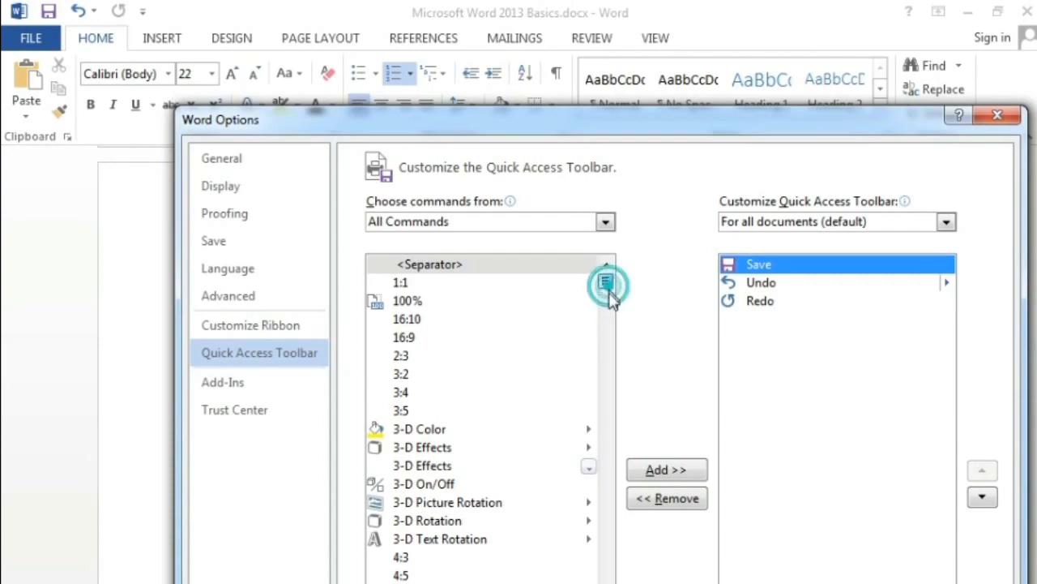
mouse_move(608, 294)
left_mouse_down()
mouse_move(621, 416)
mouse_move(613, 470)
mouse_move(626, 515)
mouse_move(607, 528)
mouse_move(608, 581)
left_mouse_up()
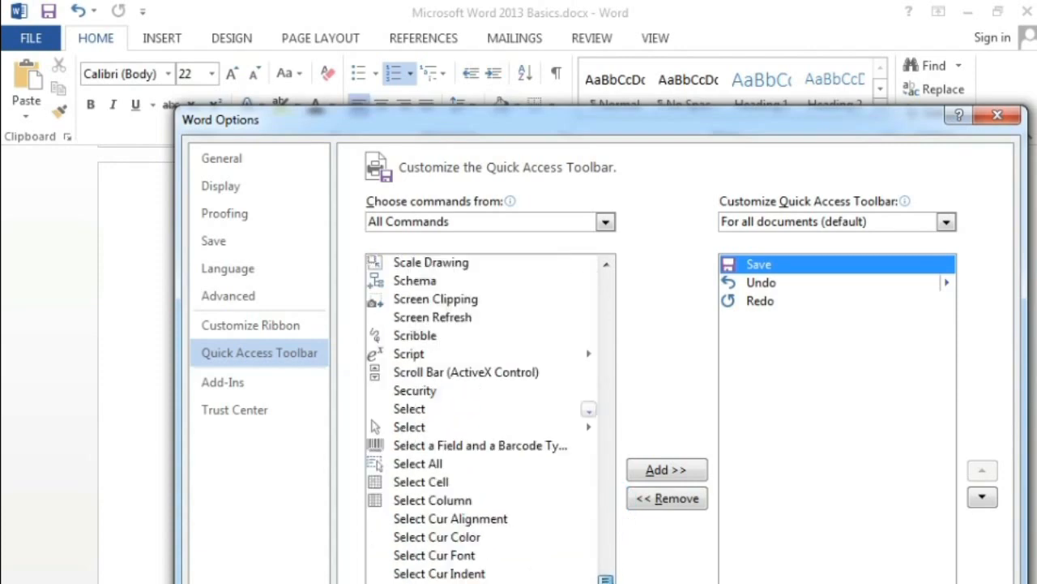
left_click(439, 451)
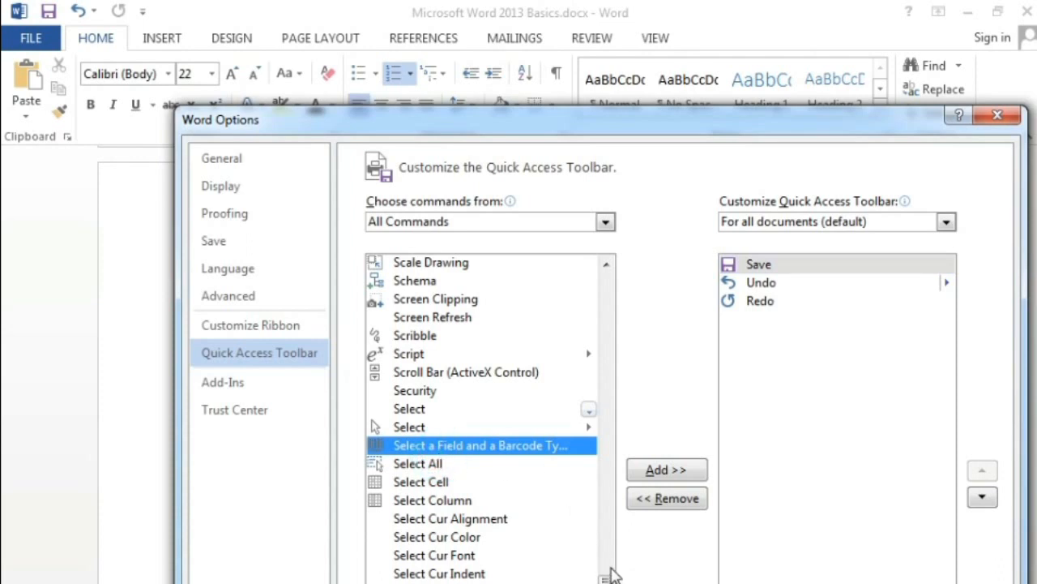
left_click_drag(607, 577, 607, 580)
left_click(445, 332)
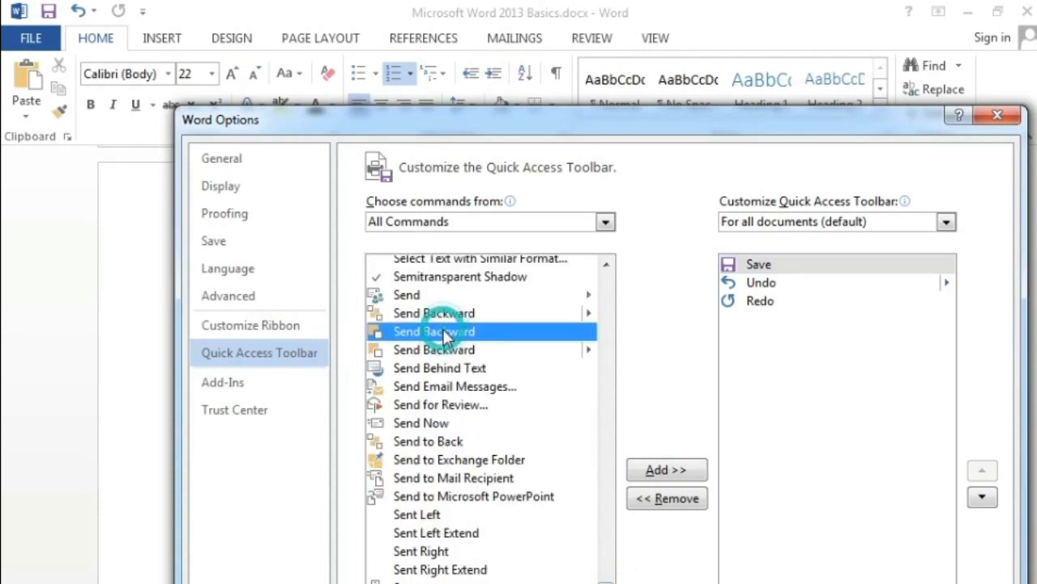
key("p")
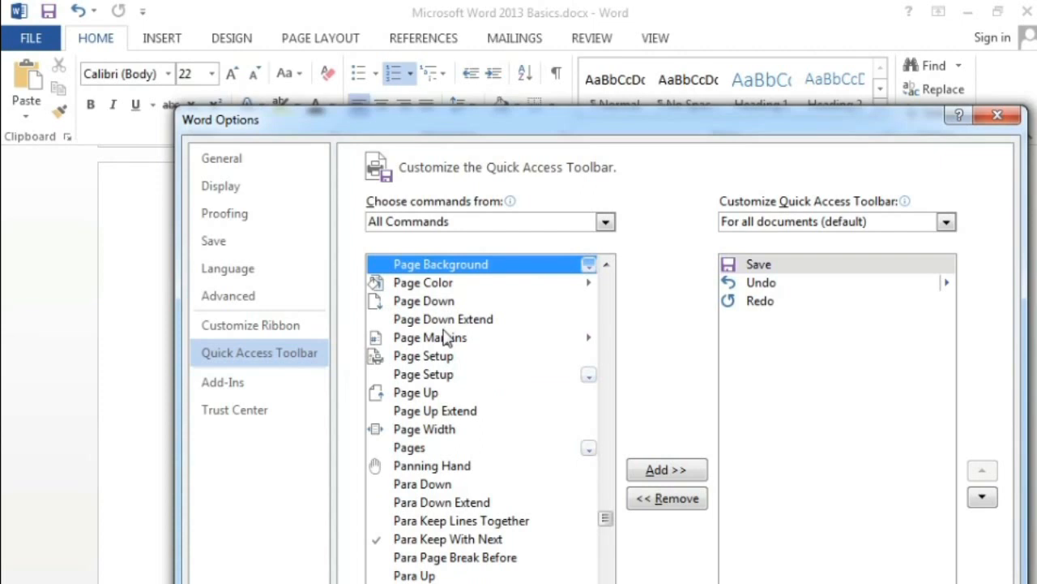
scroll(445, 339, "down", 20)
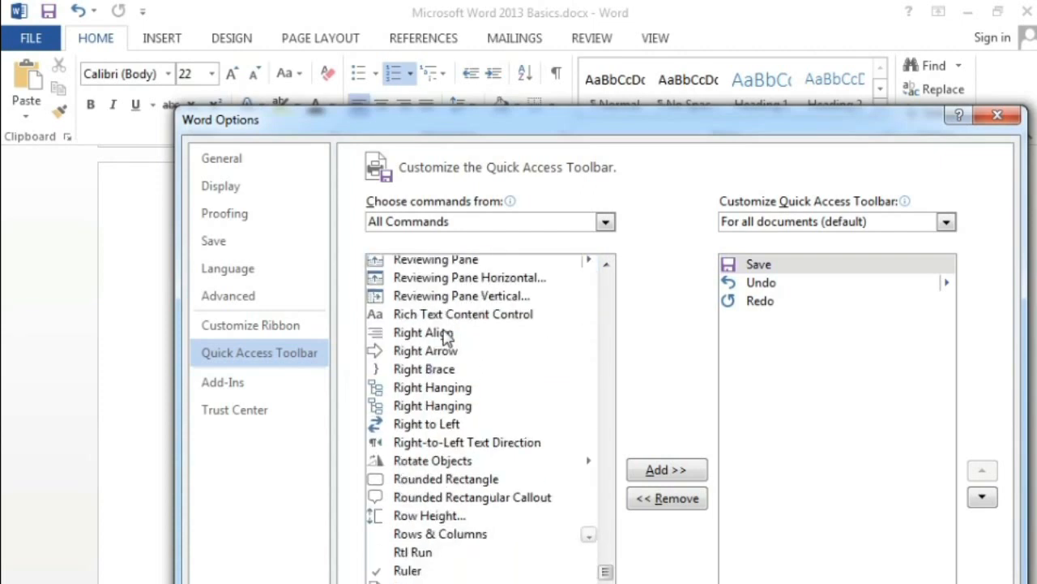
scroll(445, 338, "down", 15)
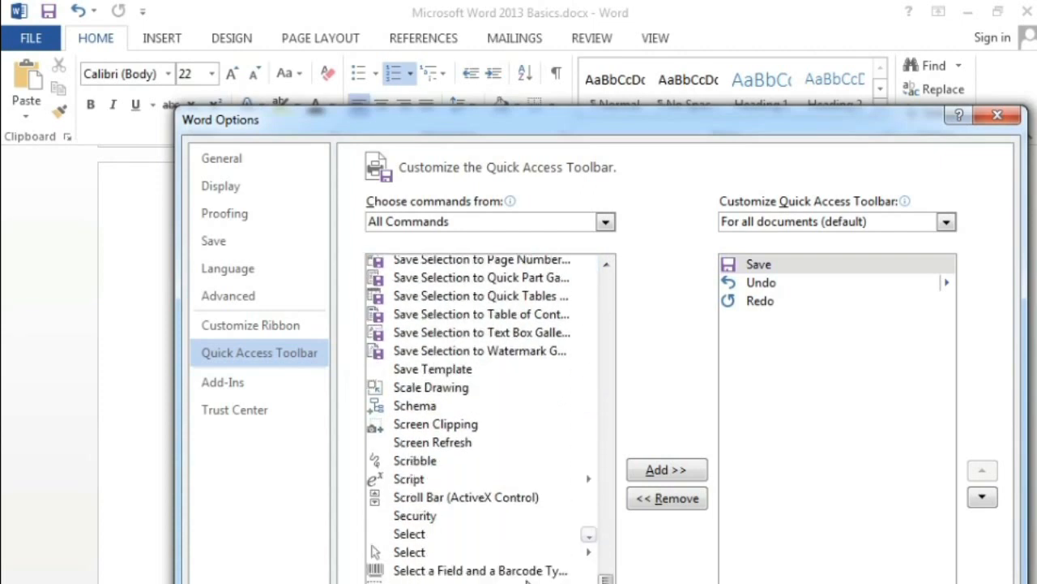
scroll(527, 580, "down", 20)
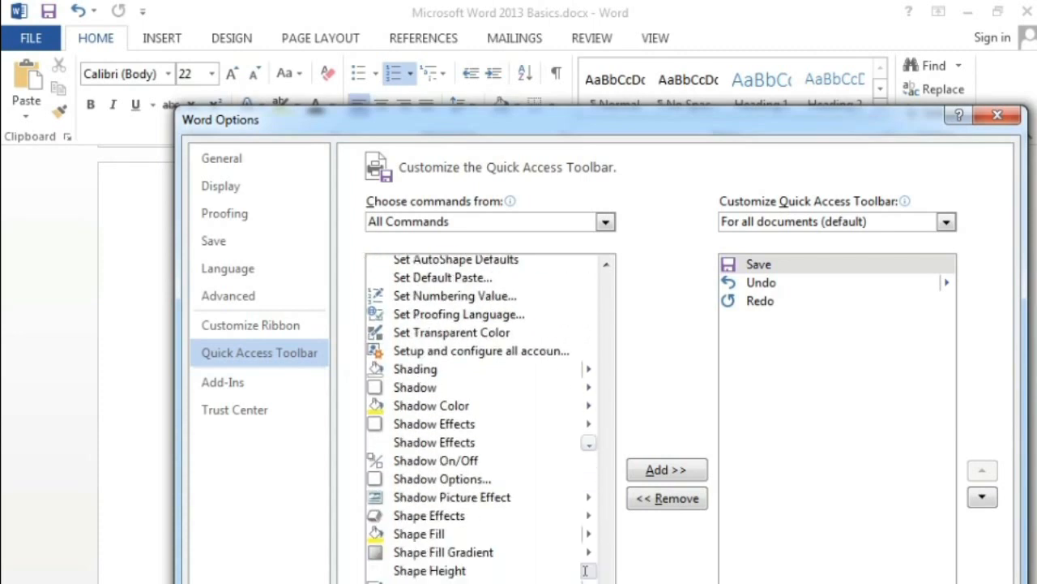
scroll(585, 570, "down", 20)
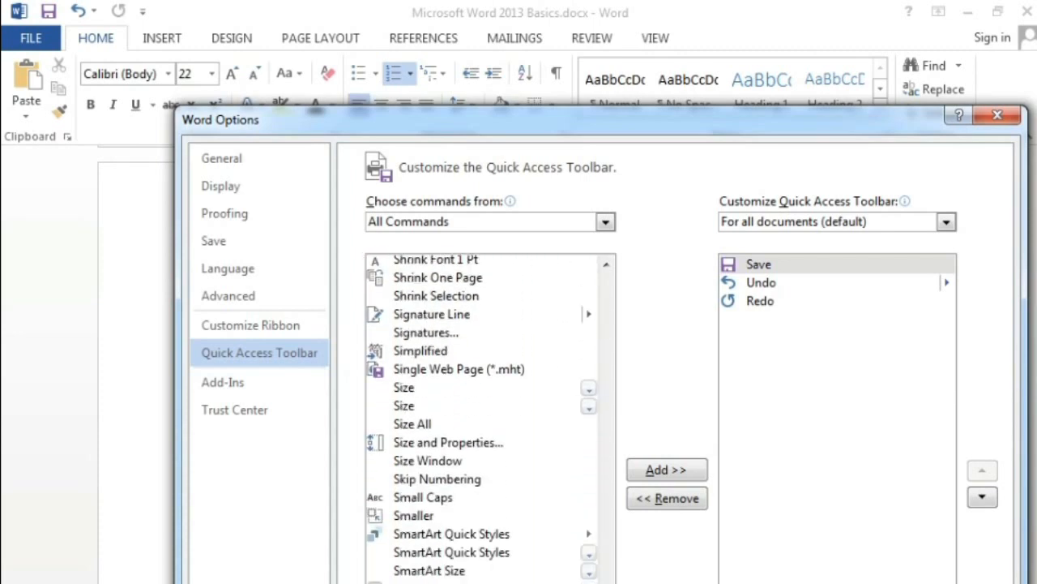
scroll(586, 570, "down", 9)
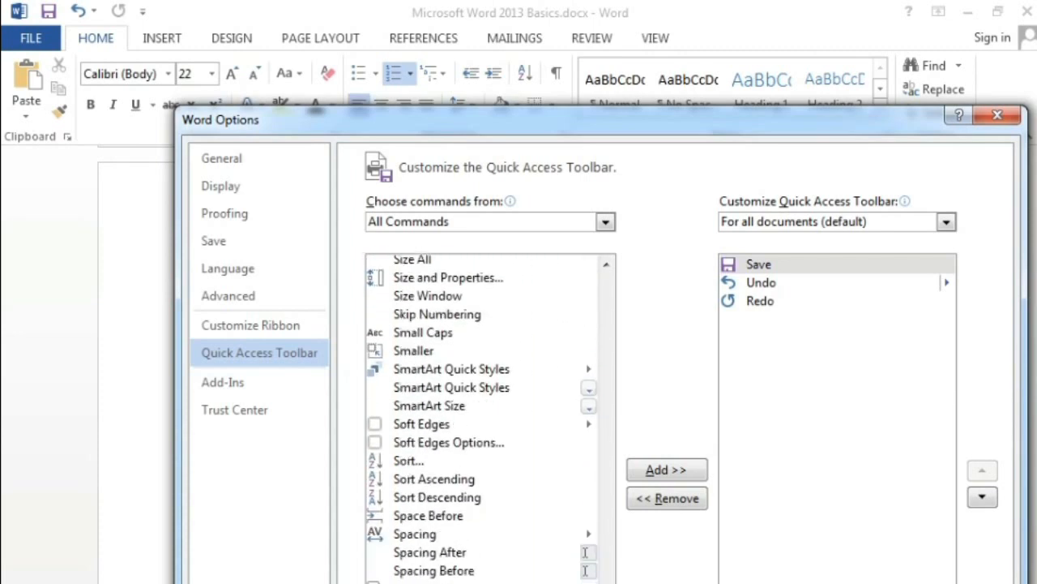
left_click(421, 581)
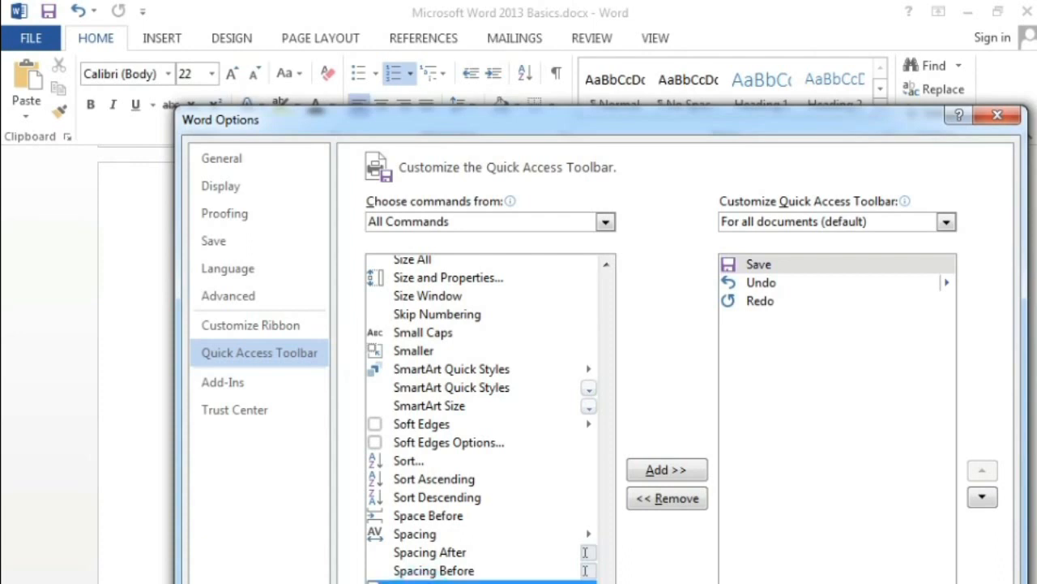
left_click(663, 475)
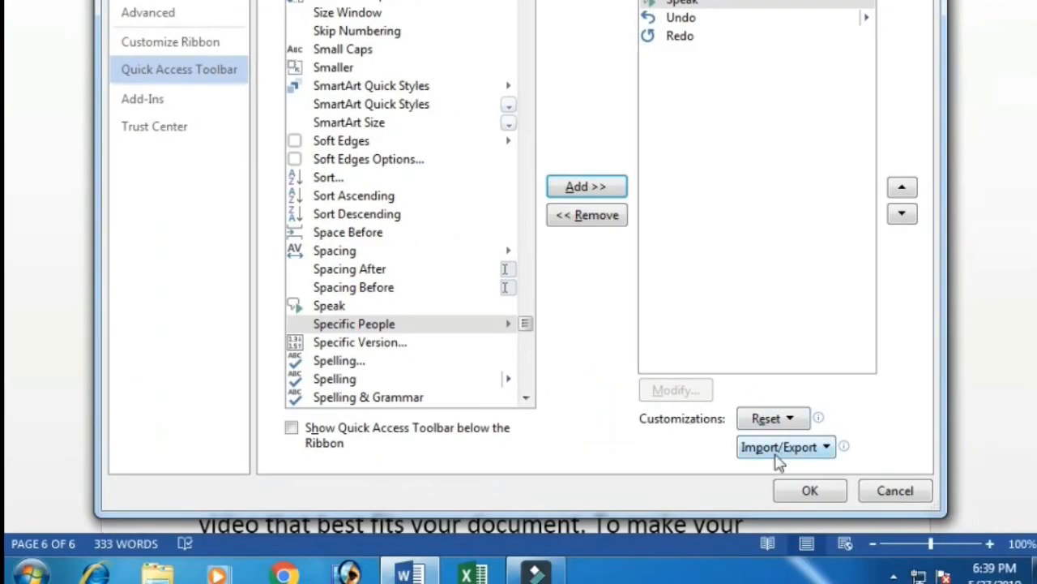
left_click(810, 490)
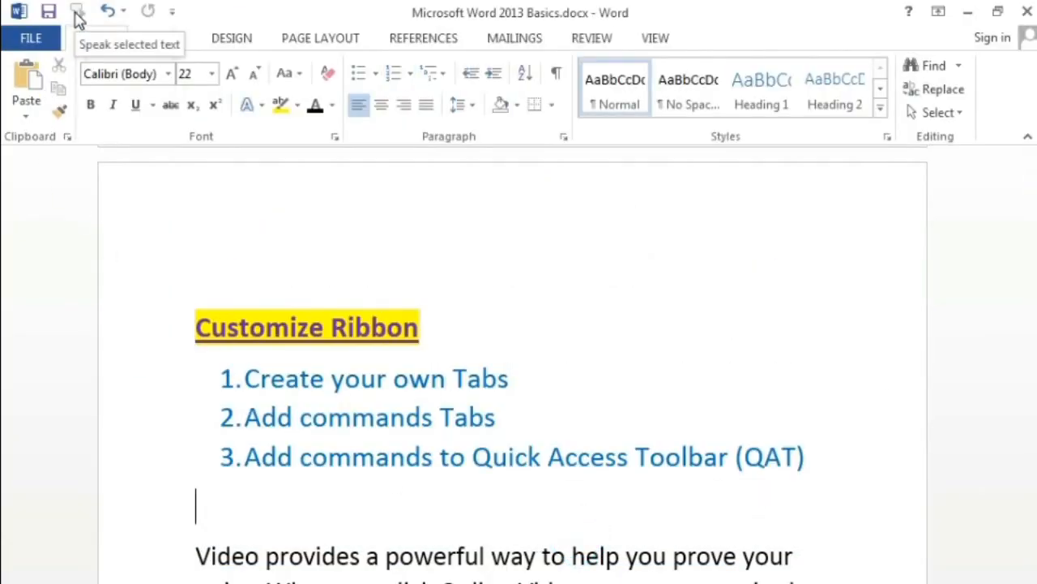
Step: Have the paragraph starting "Video provides a powerful way" read aloud with the Speak command, and clear the text selection
left_click(621, 381)
scroll(664, 448, "down", 3)
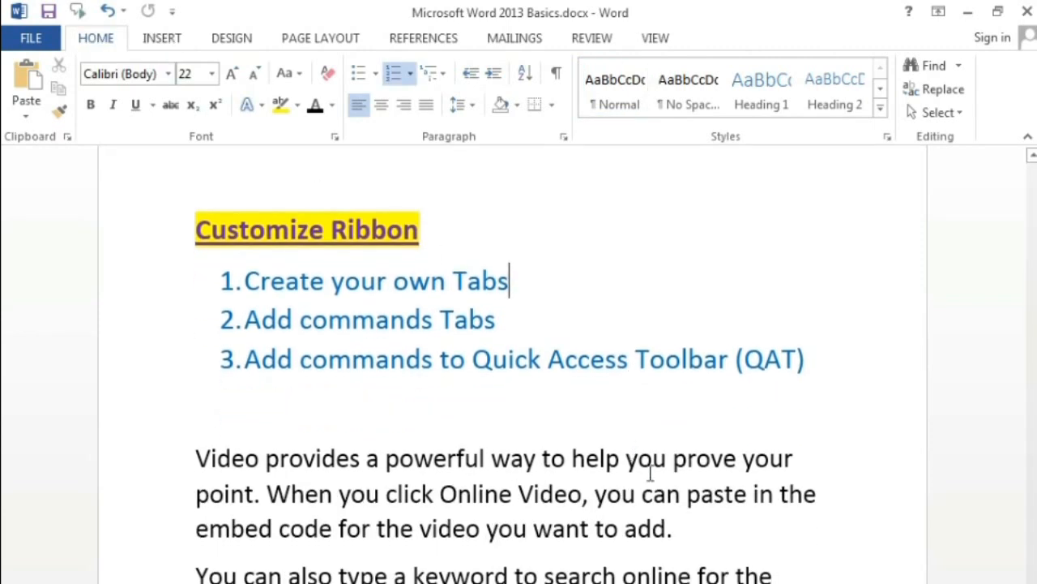
left_click_drag(674, 528, 207, 463)
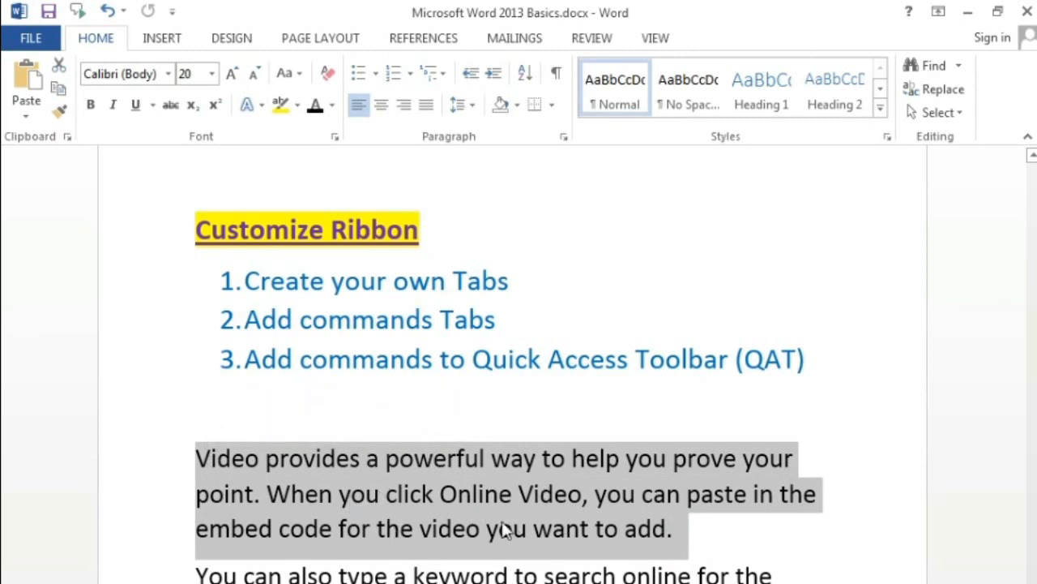
left_click(76, 13)
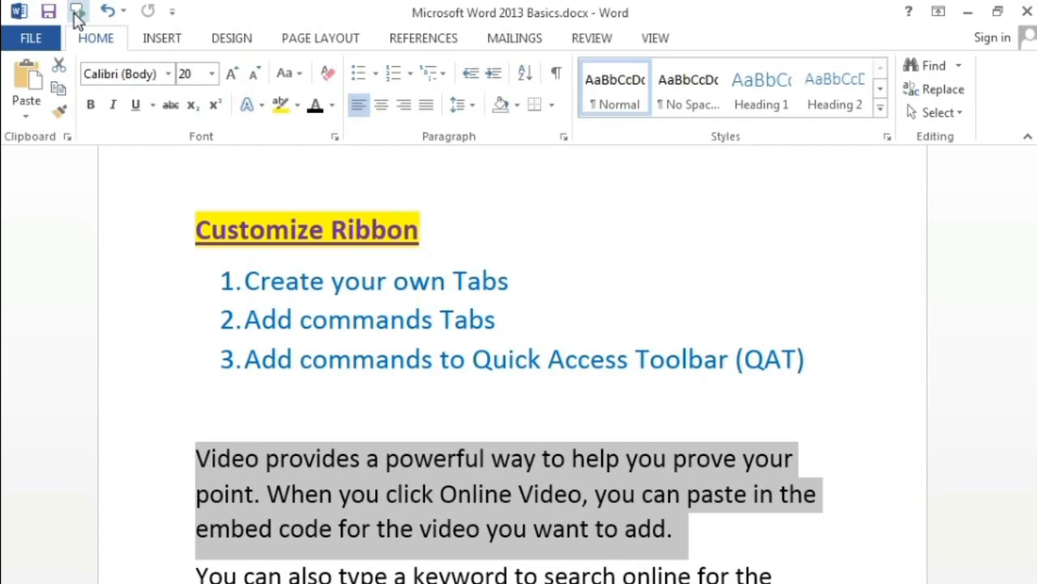
left_click(496, 319)
scroll(374, 329, "up", 2)
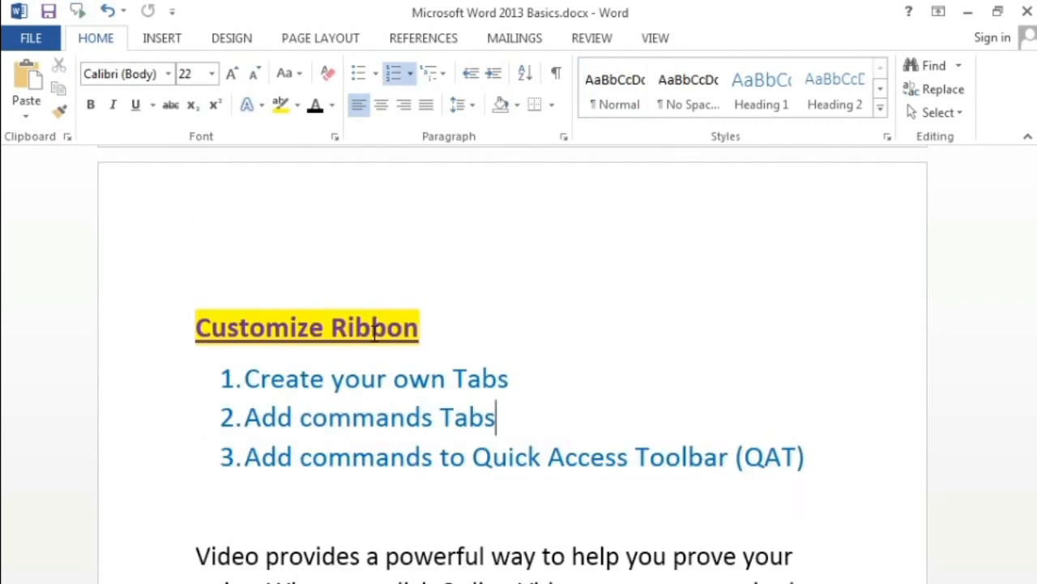